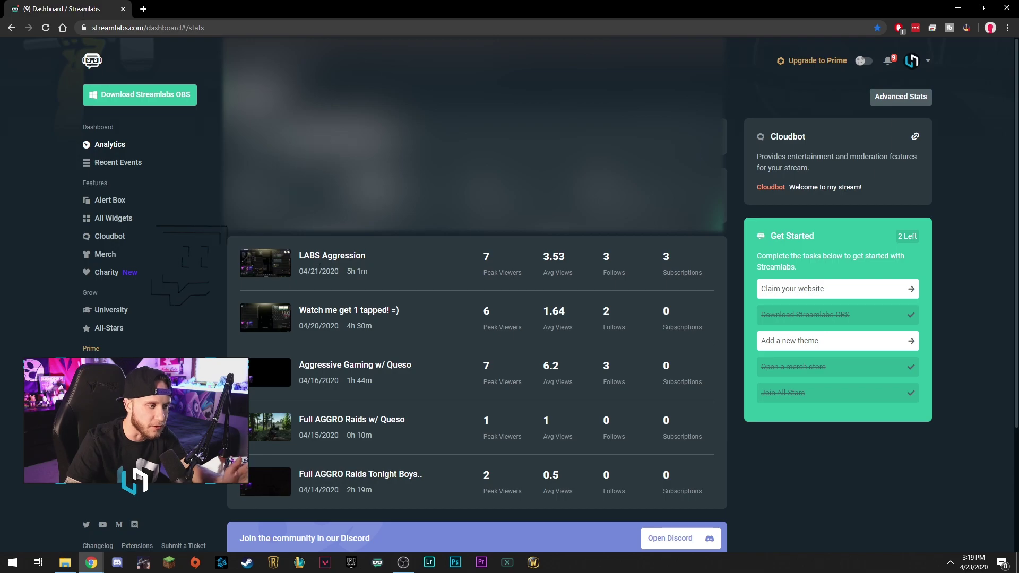
scroll(673, 290, "down", 3)
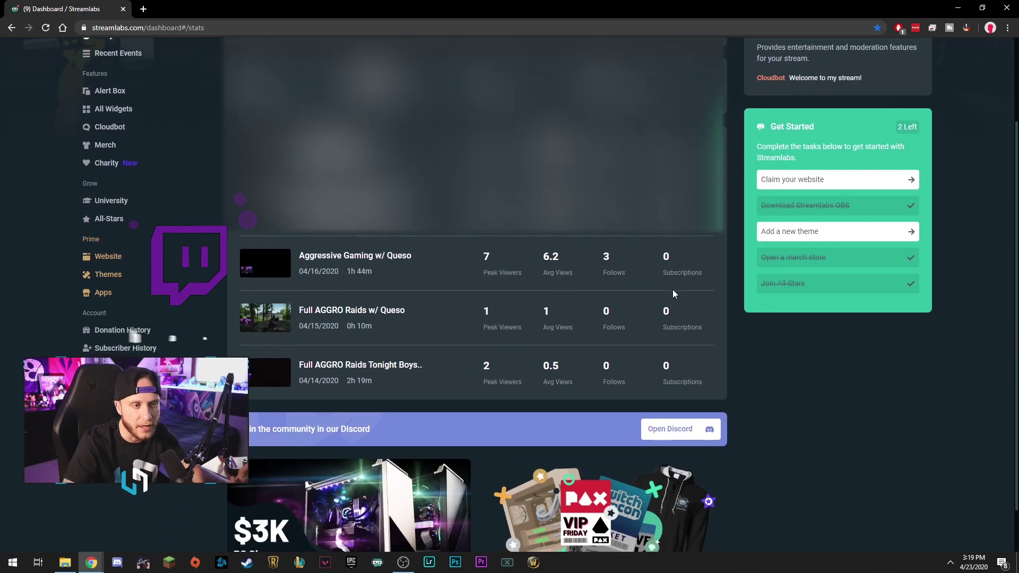
scroll(673, 290, "down", 2)
scroll(518, 278, "up", 5)
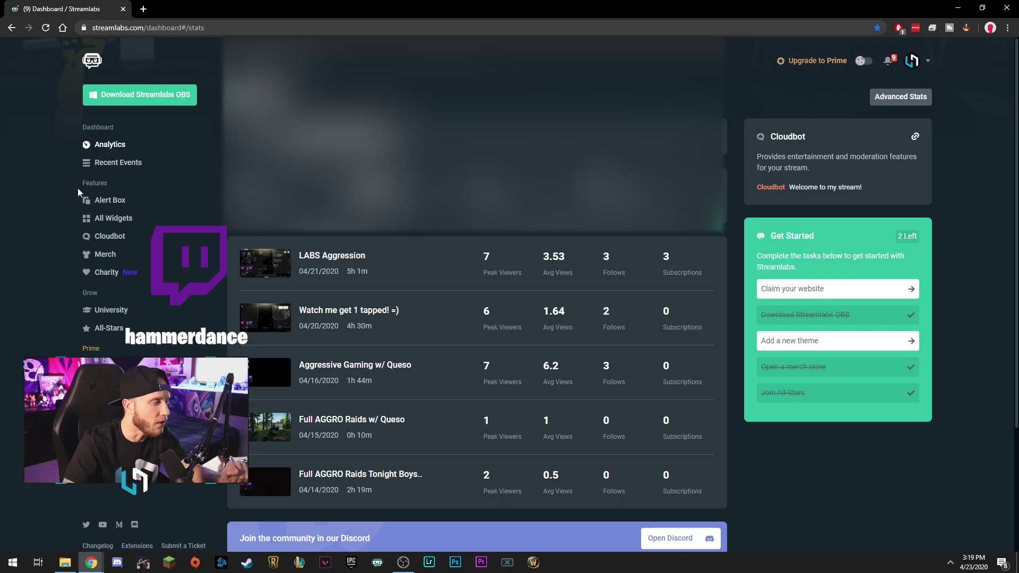
Switch from the analytics dashboard to the Alert Box widget settings via the sidebar.
left_click(110, 200)
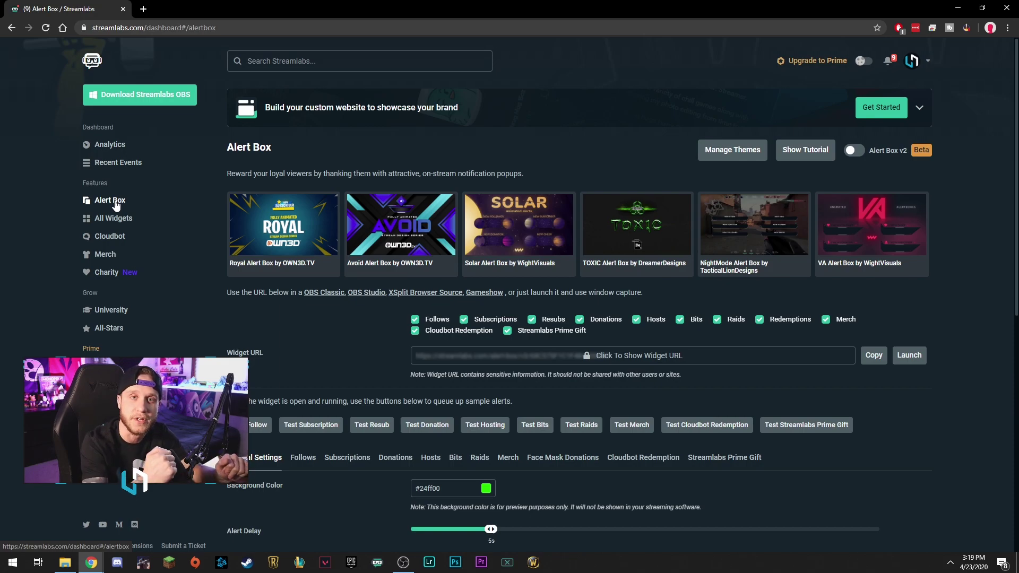
scroll(179, 250, "down", 2)
scroll(423, 241, "down", 1)
scroll(423, 240, "down", 1)
scroll(605, 270, "down", 1)
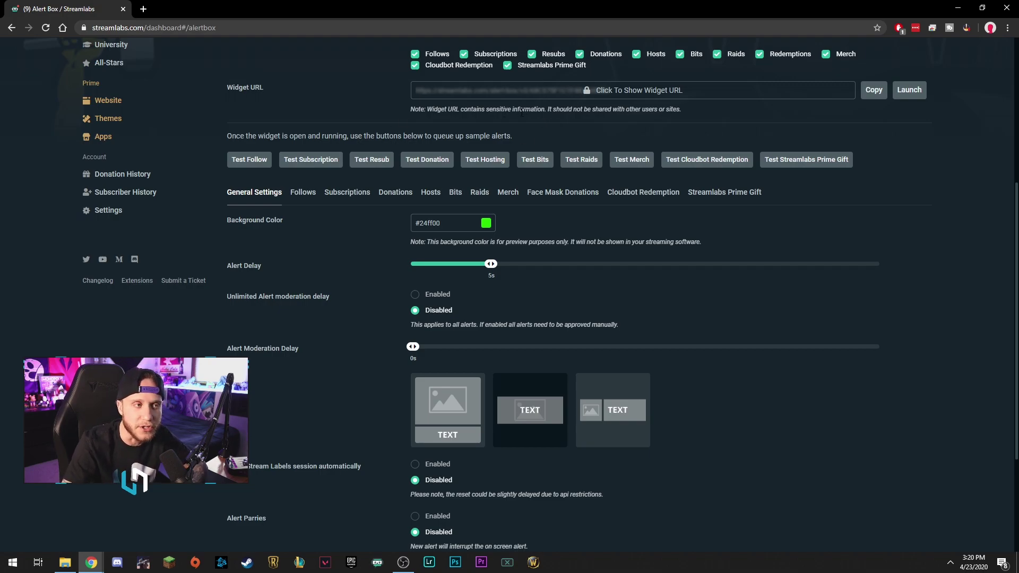
Copy the Alert Box widget URL, then bring OBS Studio forward and shift it left.
left_click(875, 93)
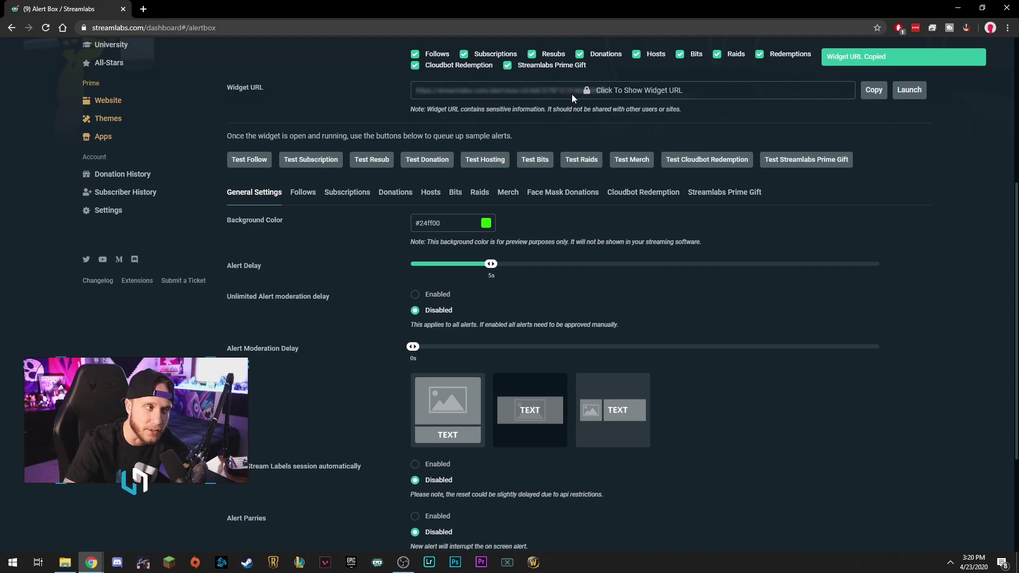
left_click(874, 90)
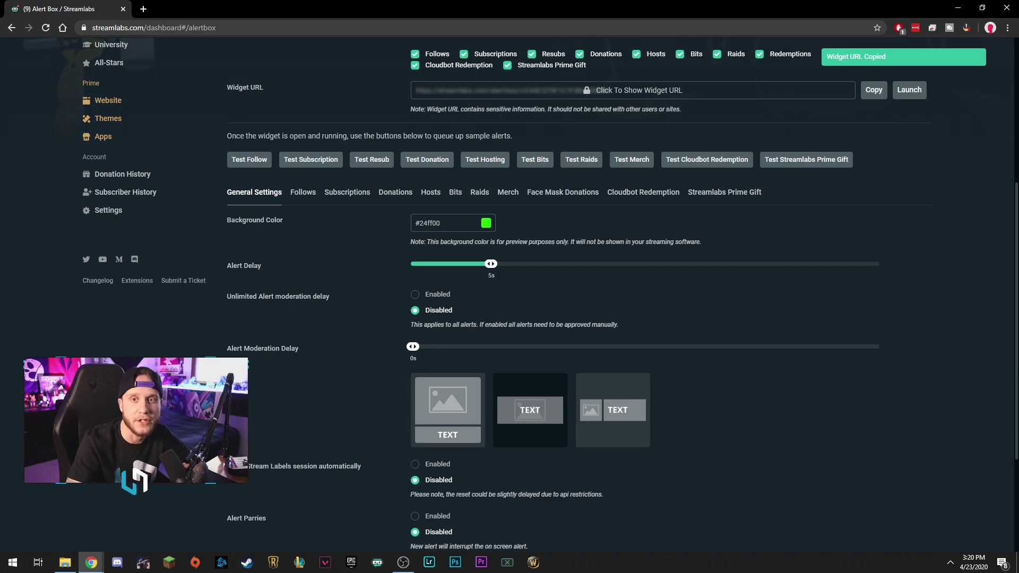
left_click(404, 563)
mouse_move(605, 124)
left_mouse_down()
mouse_move(479, 45)
mouse_move(478, 27)
left_mouse_up()
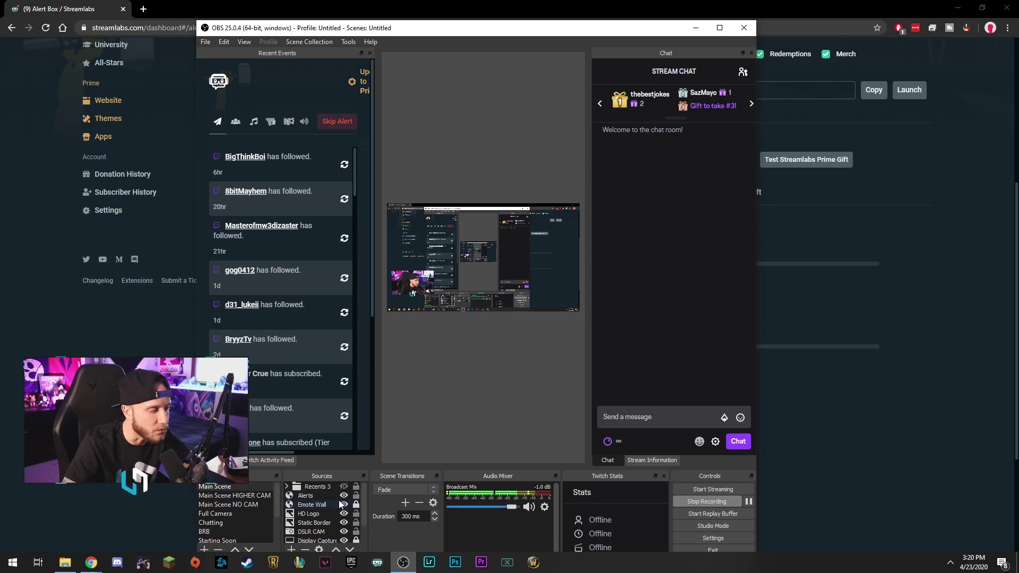
scroll(341, 505, "down", 2)
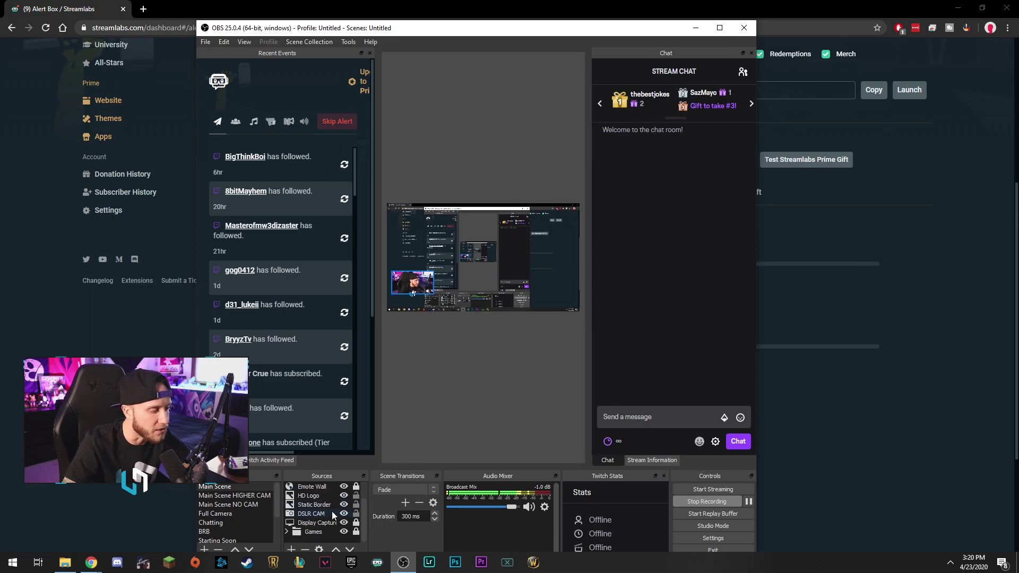
Add an Alerts2 browser source in OBS using the pasted alert widget URL.
left_click(295, 550)
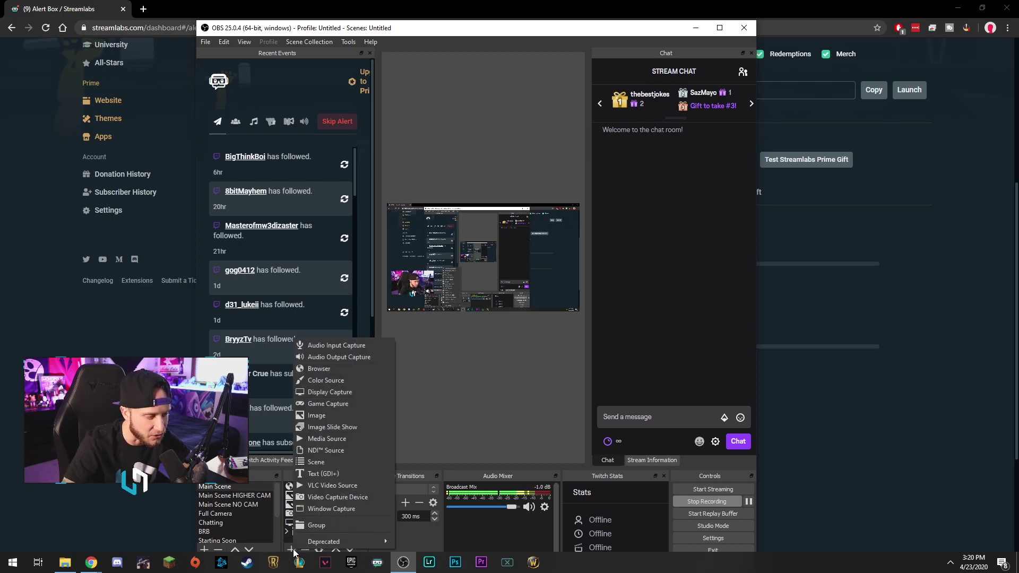
left_click(325, 369)
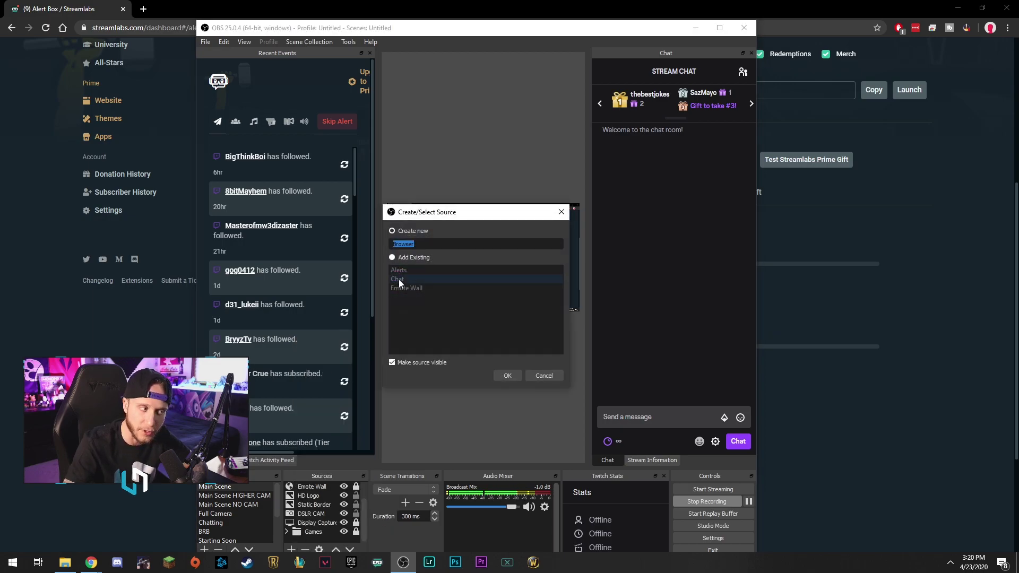
type("Alerts2")
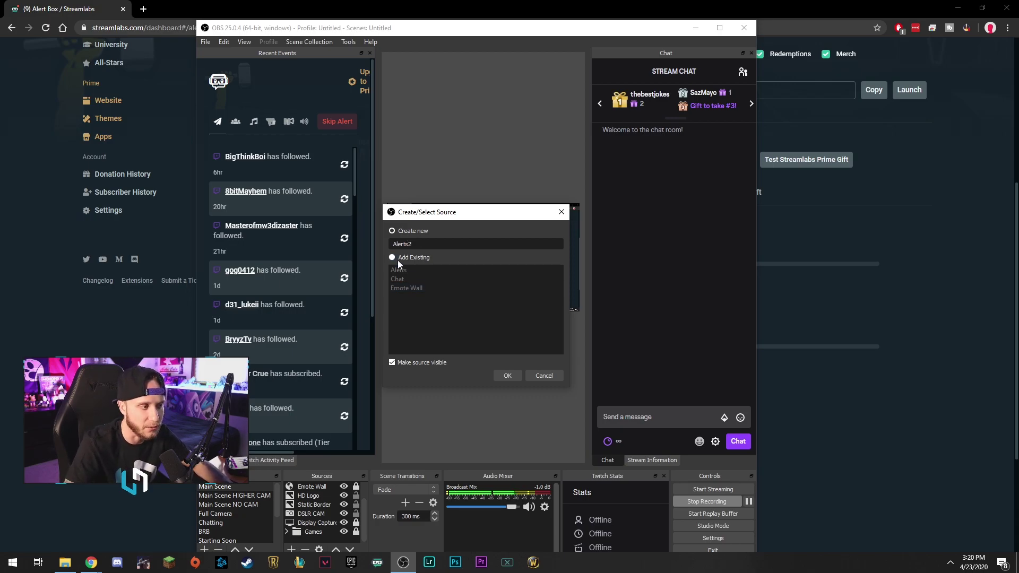
left_click(509, 376)
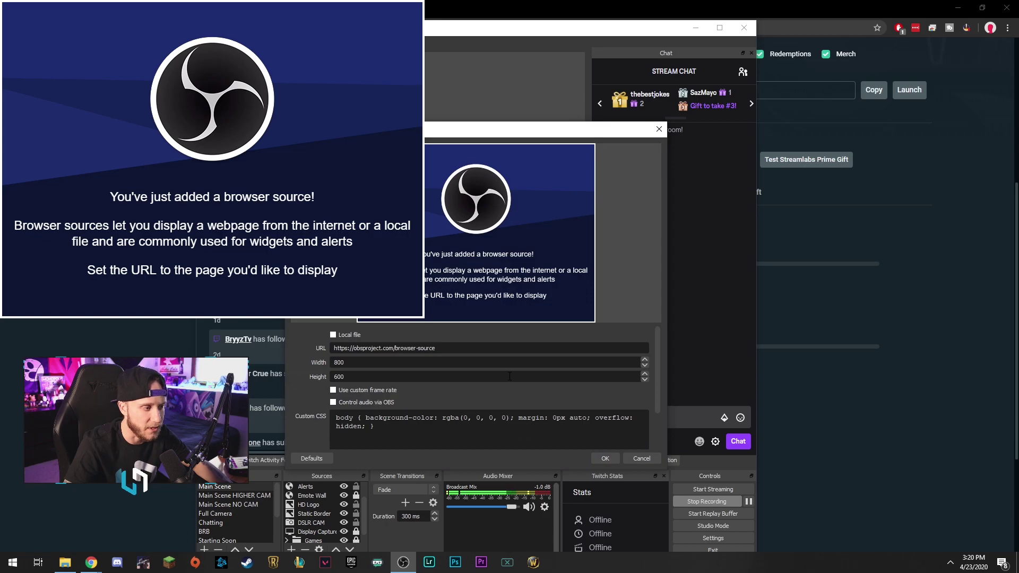
double_click(351, 349)
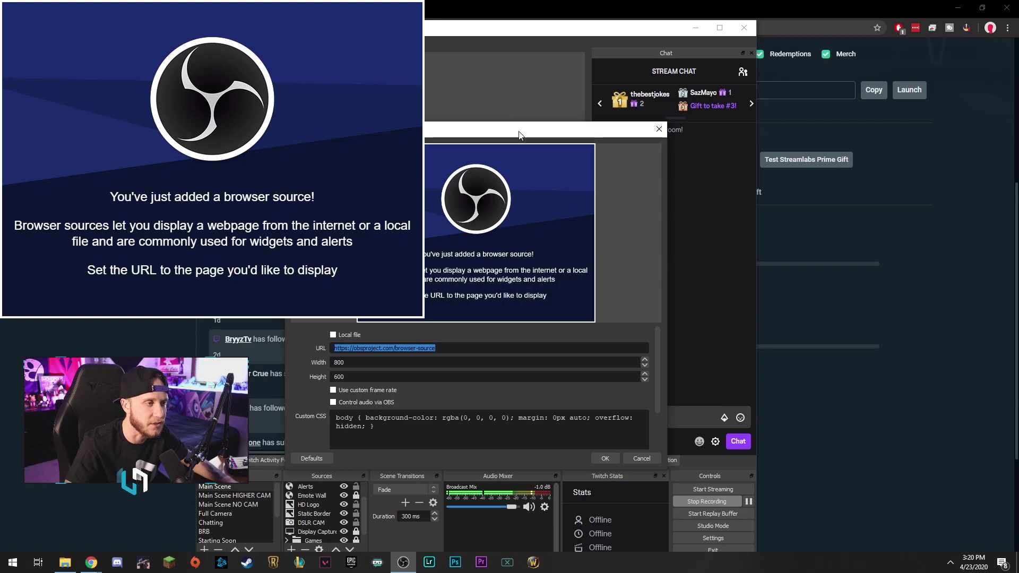
left_click(642, 458)
left_click(310, 488)
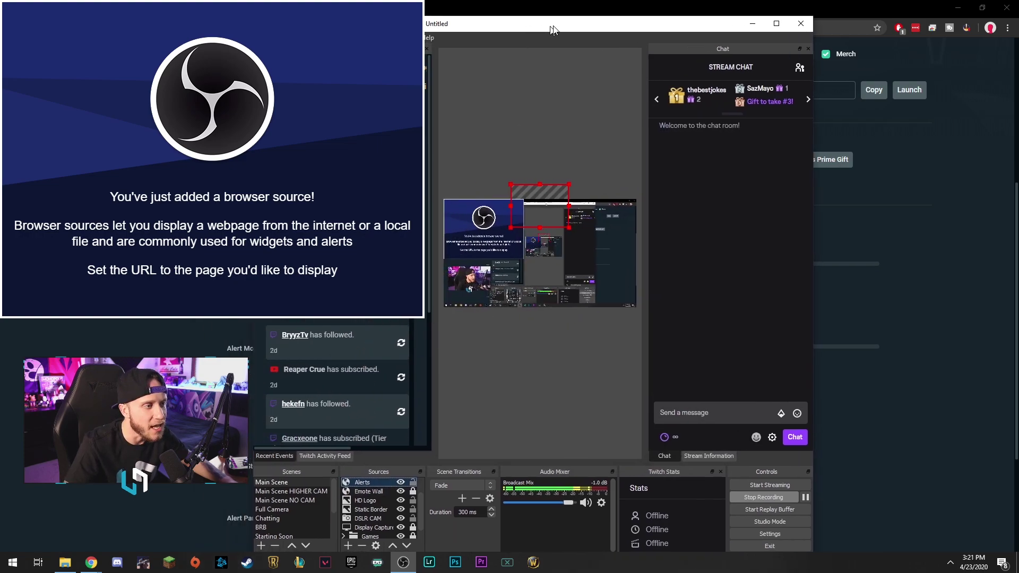
Fire a Test Follow alert from Streamlabs and hide the Alerts2 source in the preview.
left_click_drag(491, 23, 660, 28)
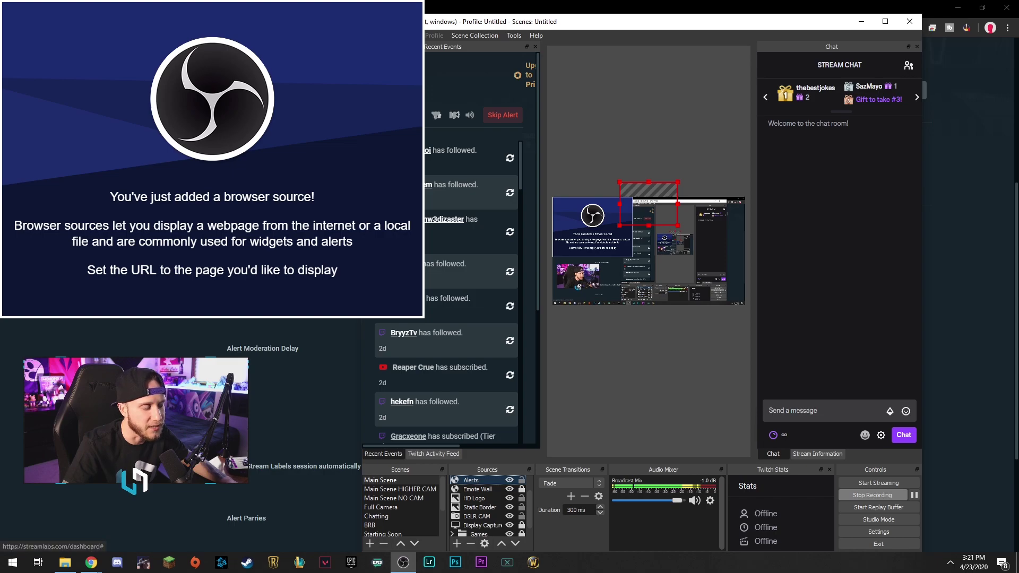
key("alt+Tab")
left_click(484, 223)
key("alt+Tab")
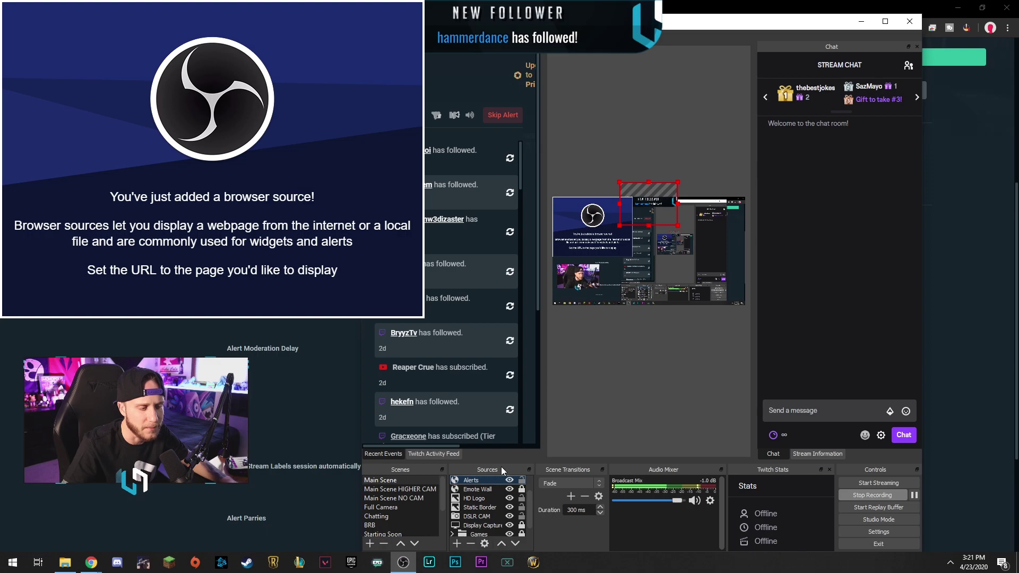
left_click(490, 504)
left_click(511, 481)
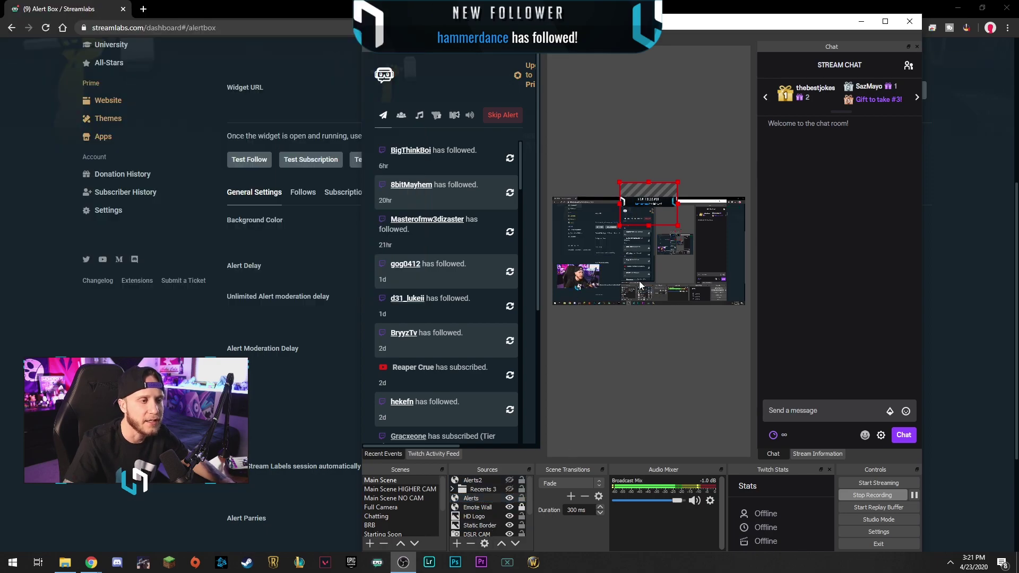
left_click(663, 372)
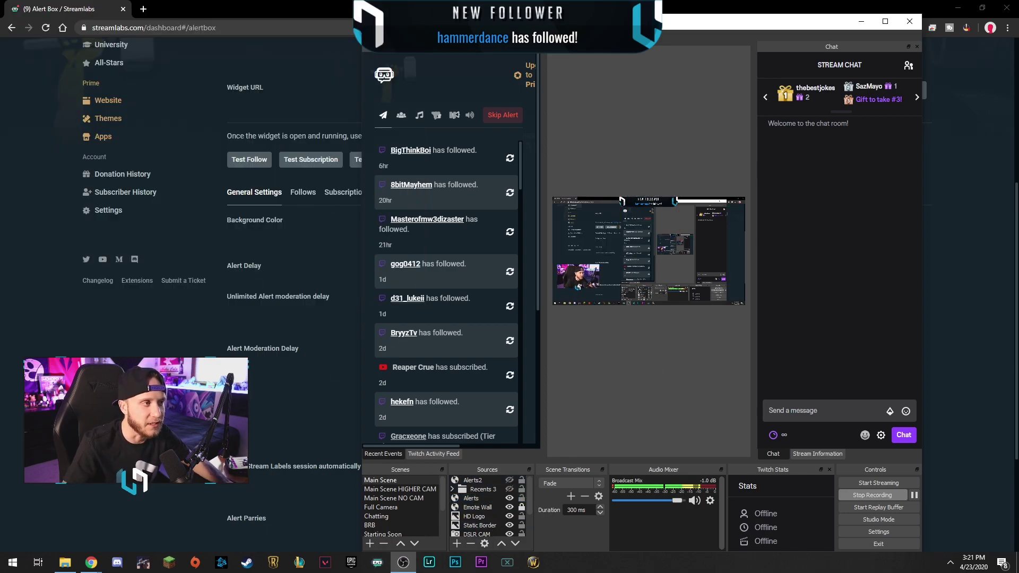
Remove the Alerts2 source from the OBS scene.
left_click(487, 482)
right_click(488, 483)
left_click(513, 339)
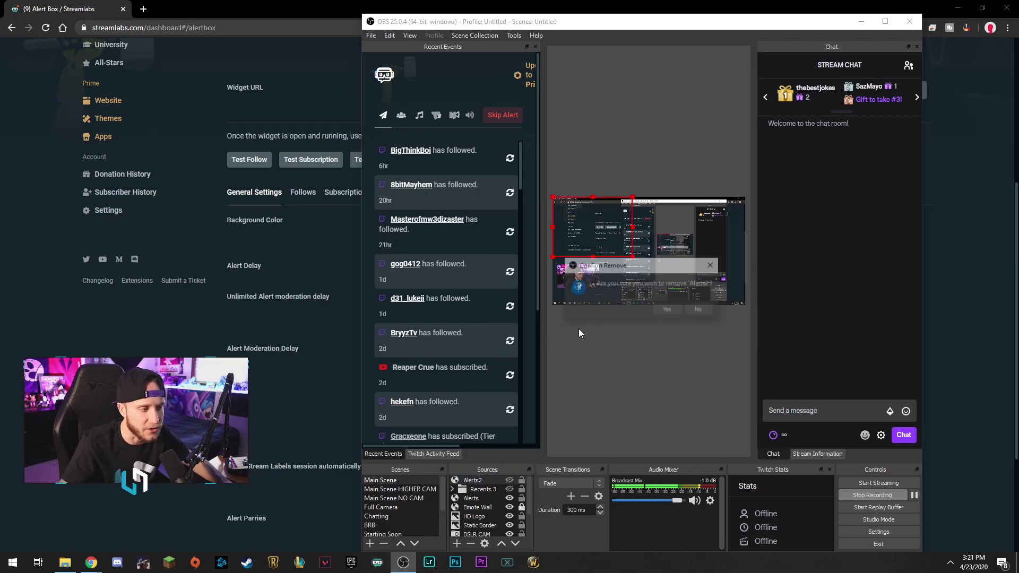
left_click(671, 311)
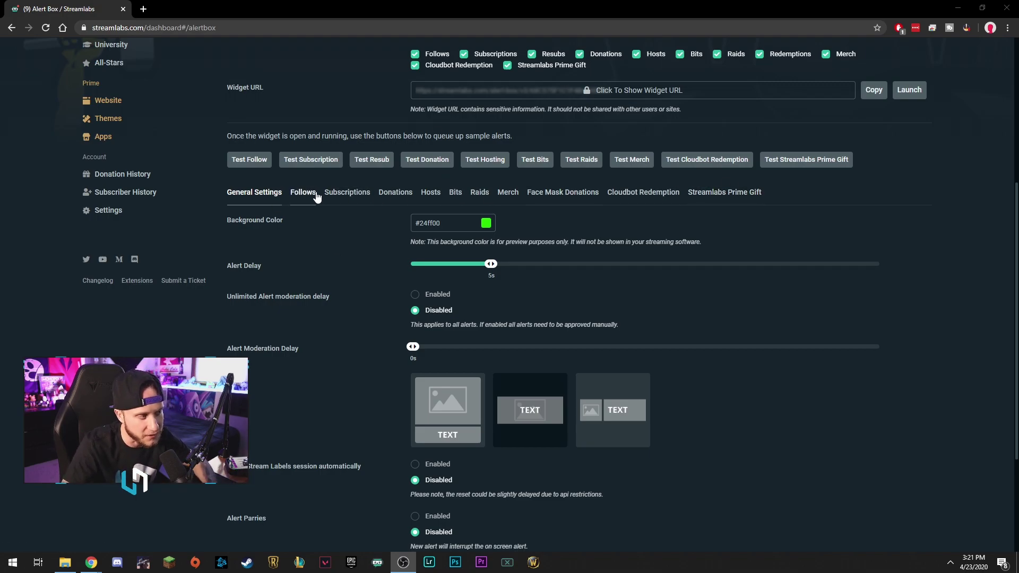
Open the Follows alert settings and keep the Slide In Down animation.
left_click(301, 200)
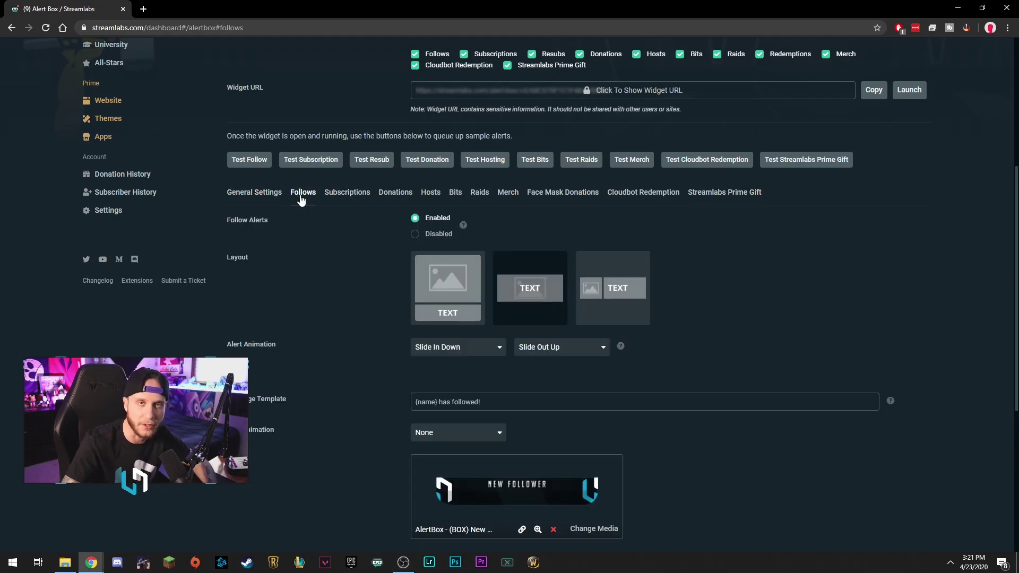
scroll(669, 295, "down", 1)
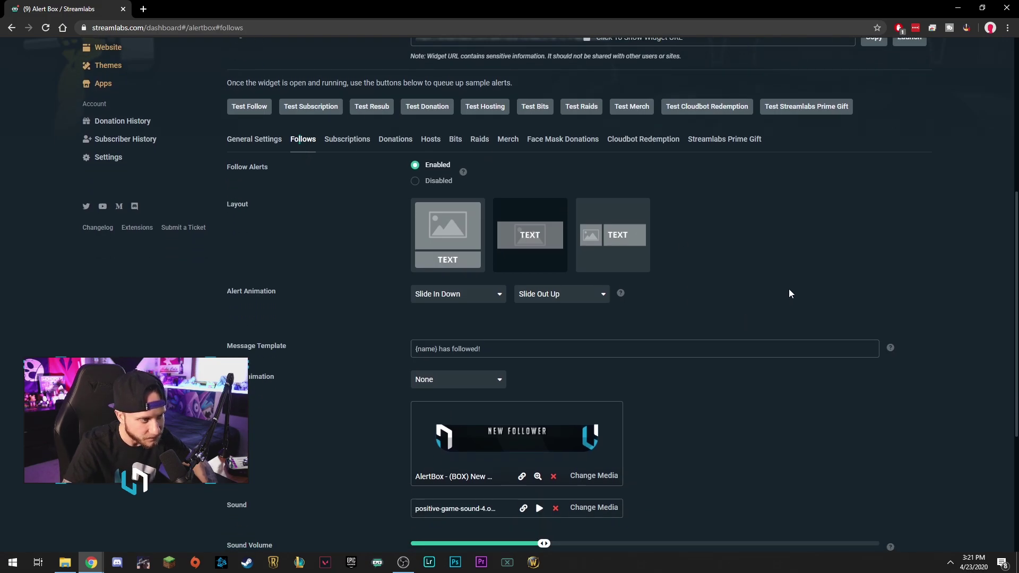
scroll(790, 293, "down", 1)
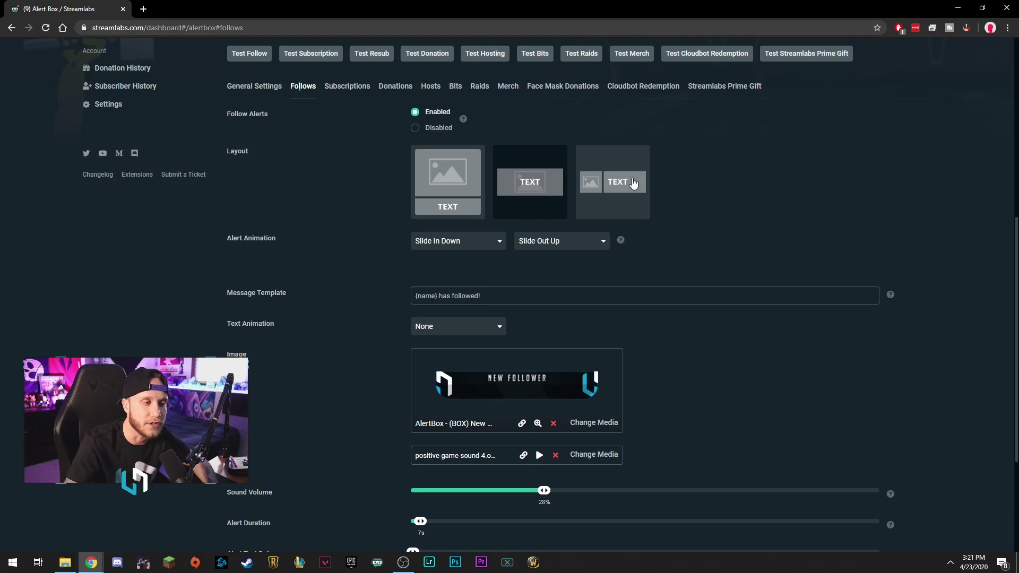
scroll(806, 222, "down", 1)
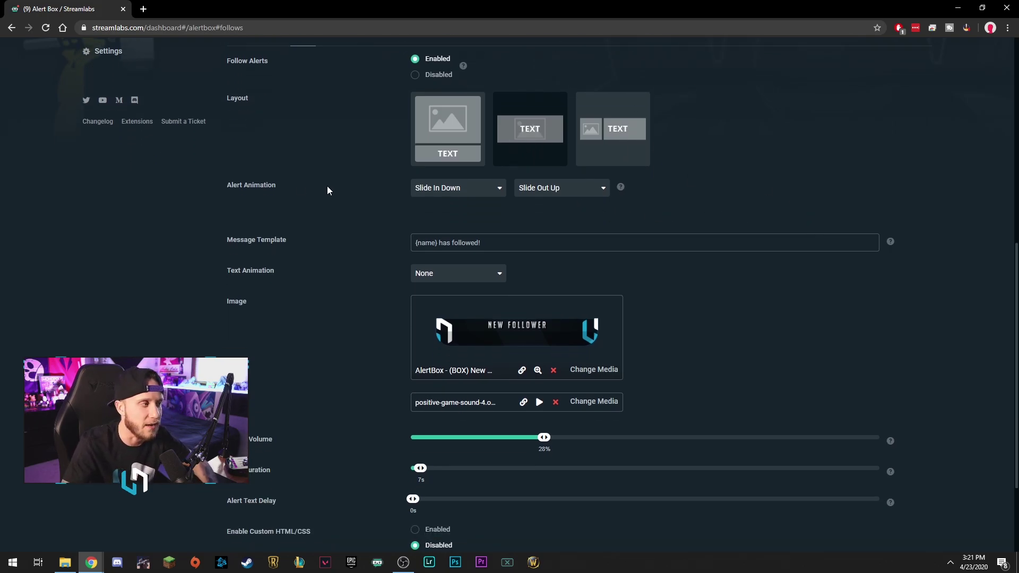
left_click(450, 188)
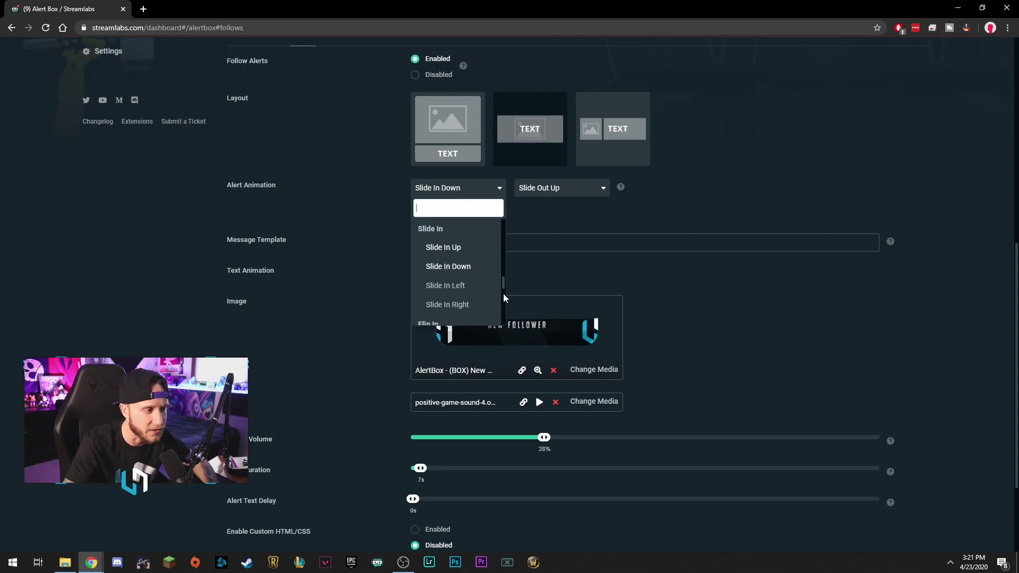
left_click(601, 281)
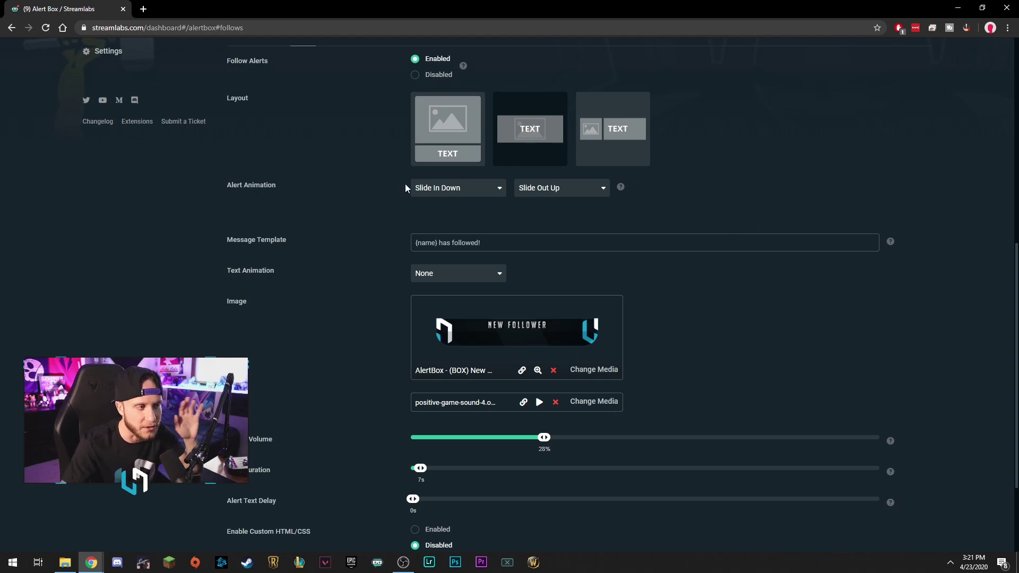
scroll(732, 272, "down", 1)
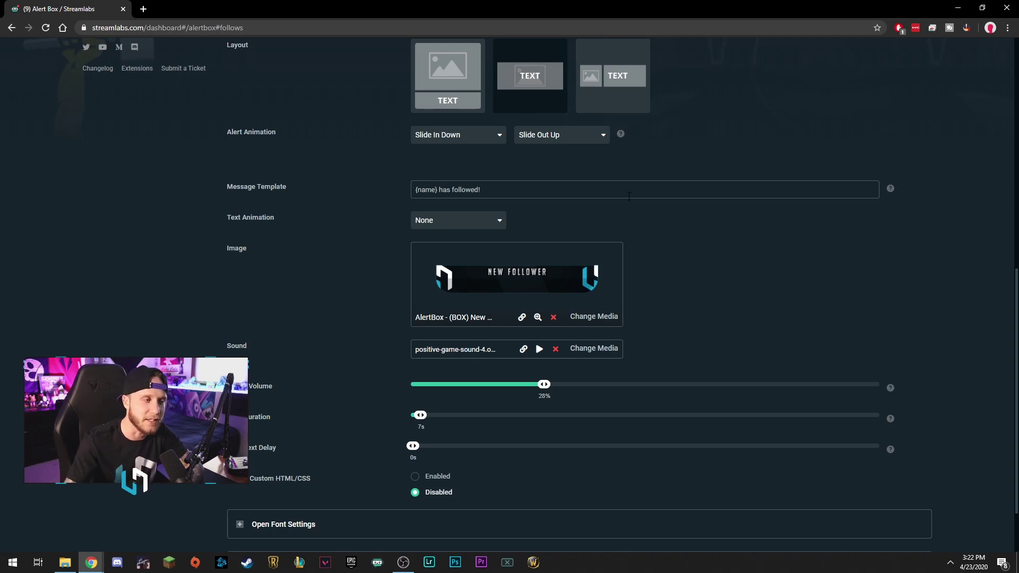
Review the '{name} has followed!' message template, leaving it unchanged.
double_click(418, 190)
left_click(482, 189)
double_click(429, 190)
left_click(570, 189)
double_click(425, 190)
left_click(486, 190)
double_click(462, 190)
left_click(486, 190)
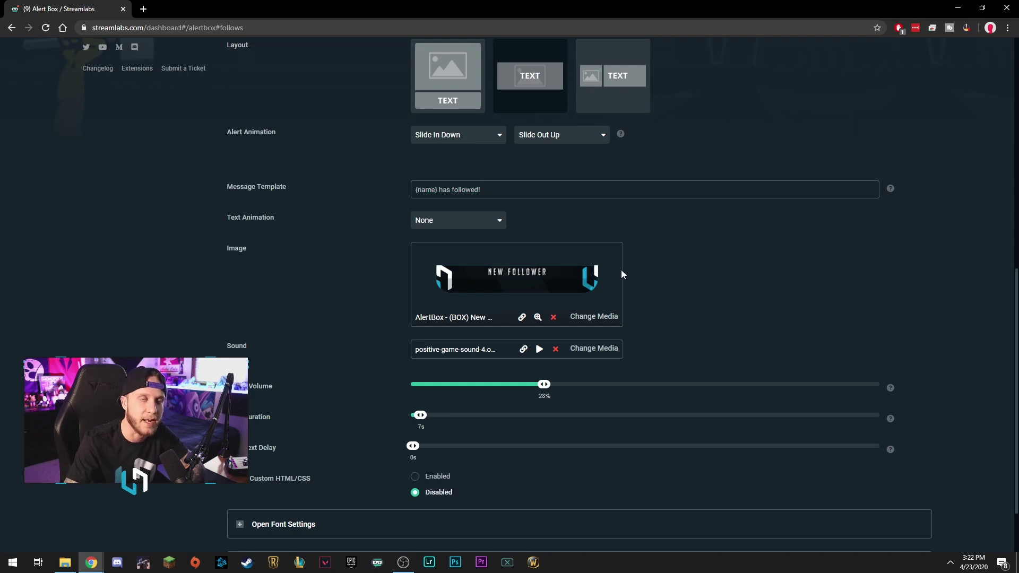
scroll(765, 276, "down", 1)
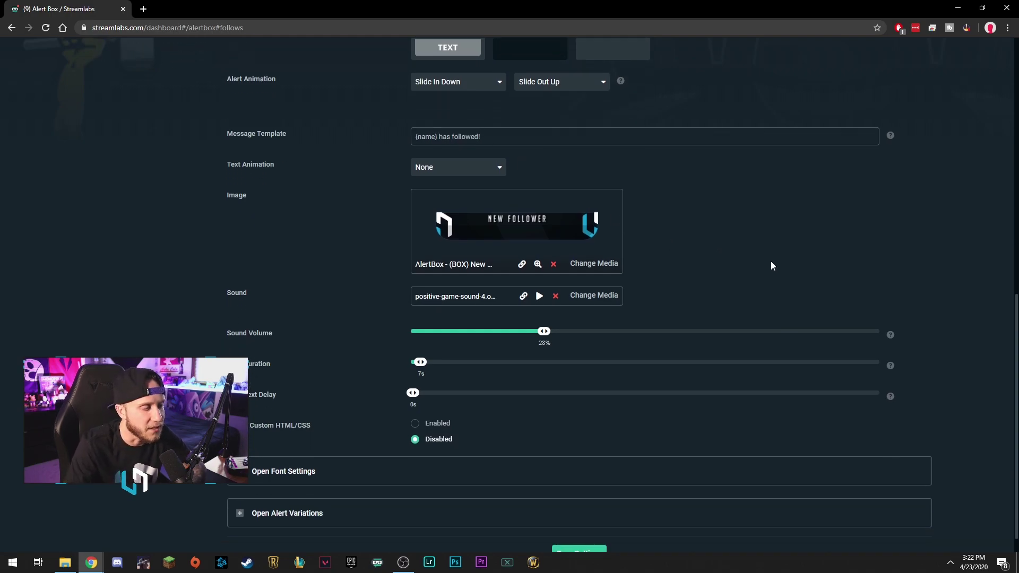
scroll(771, 265, "down", 1)
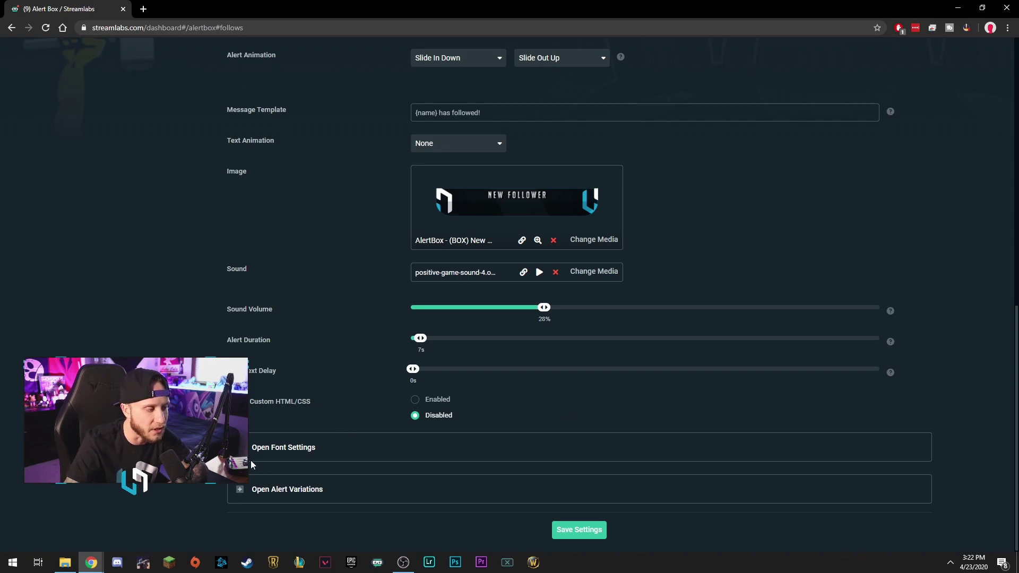
Expand the follow alert font settings showing Oswald, 36px, white and blue colours.
left_click(278, 450)
scroll(701, 393, "down", 4)
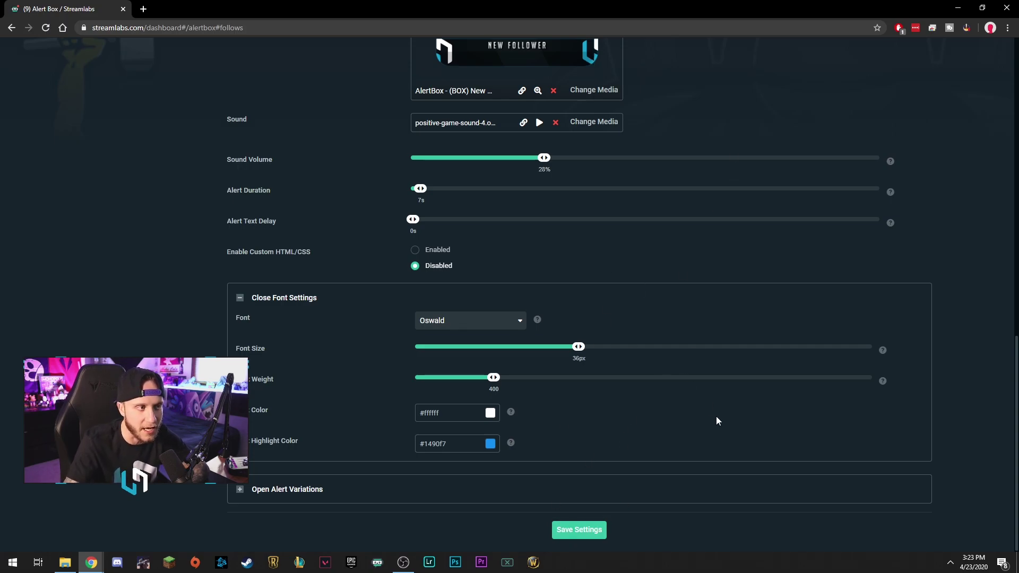
scroll(717, 420, "up", 5)
scroll(717, 406, "up", 5)
scroll(717, 407, "up", 4)
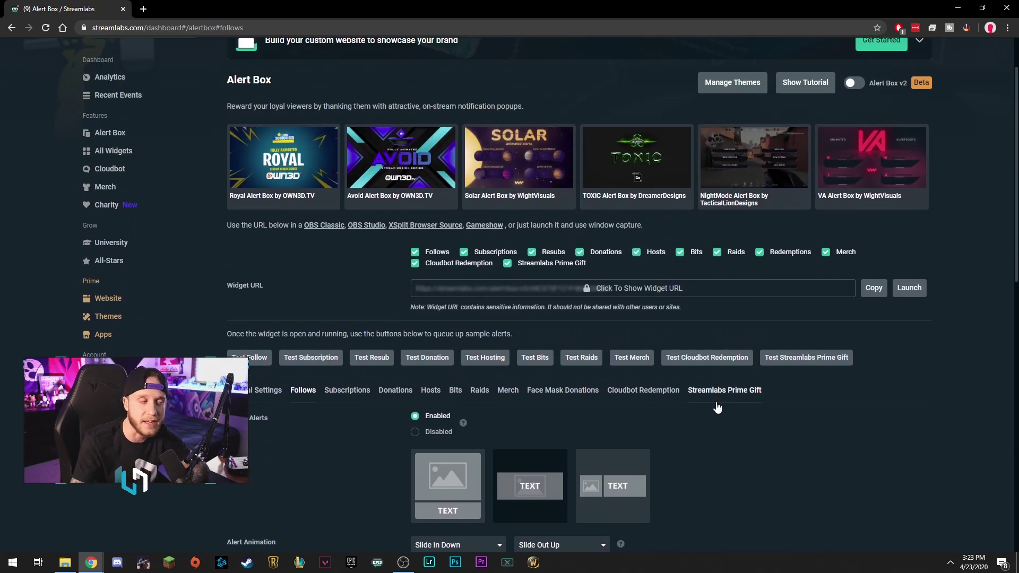
Browse the Subscriptions, Donations, Bits and Raids alert tabs, ending on Donations.
left_click(347, 390)
scroll(371, 385, "down", 3)
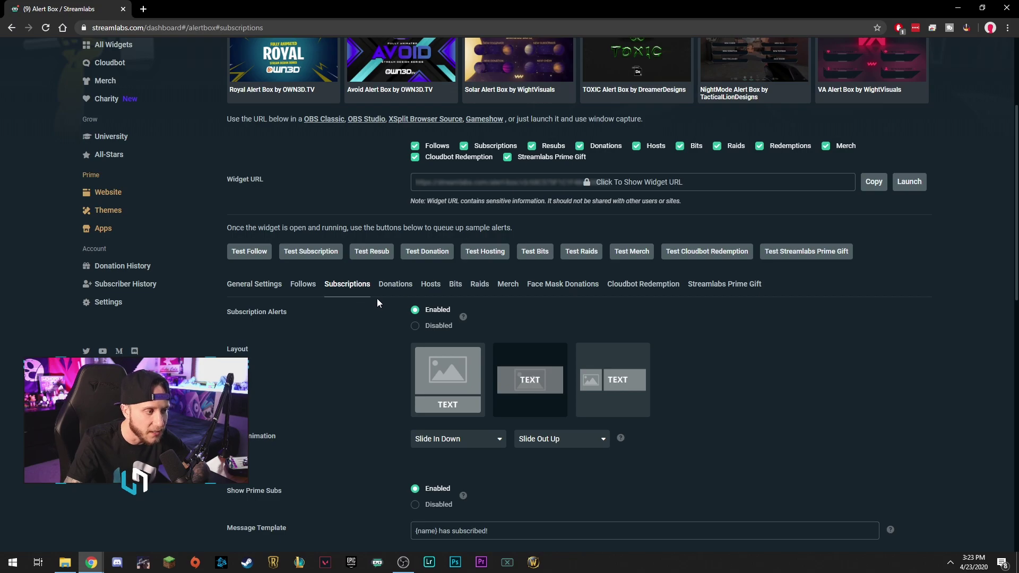
left_click(396, 285)
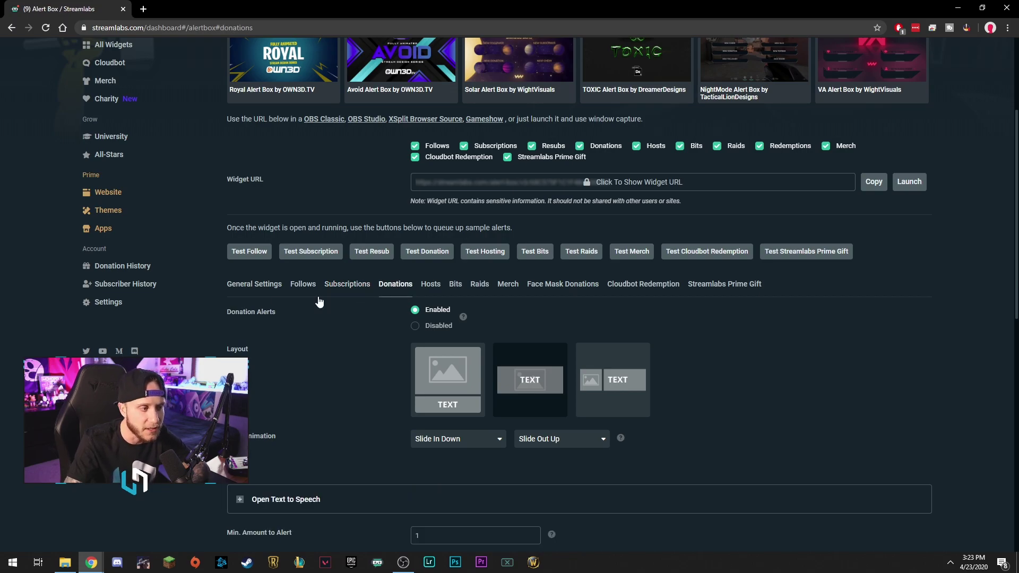
left_click(431, 284)
left_click(480, 284)
left_click(395, 284)
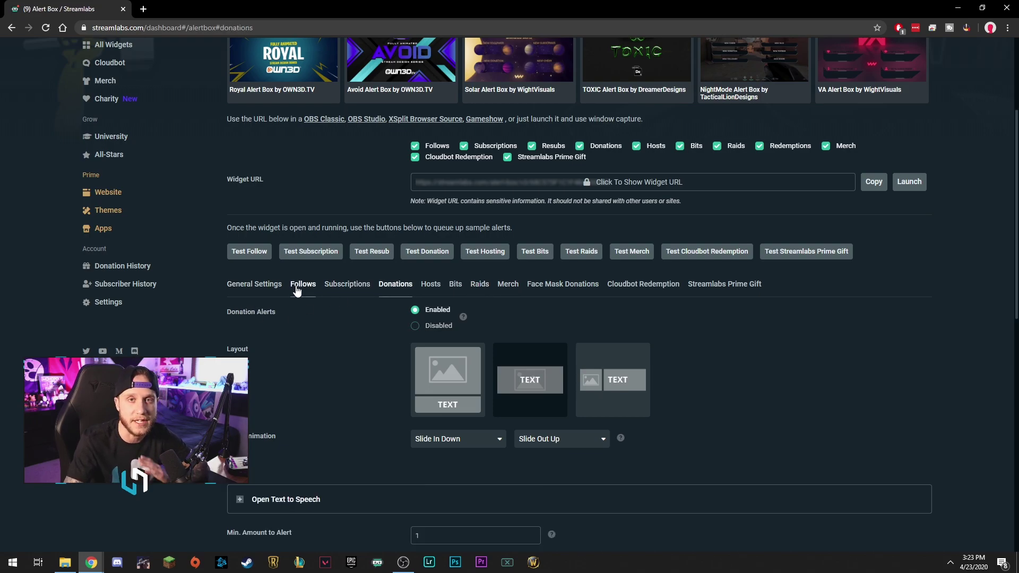
scroll(820, 356, "down", 3)
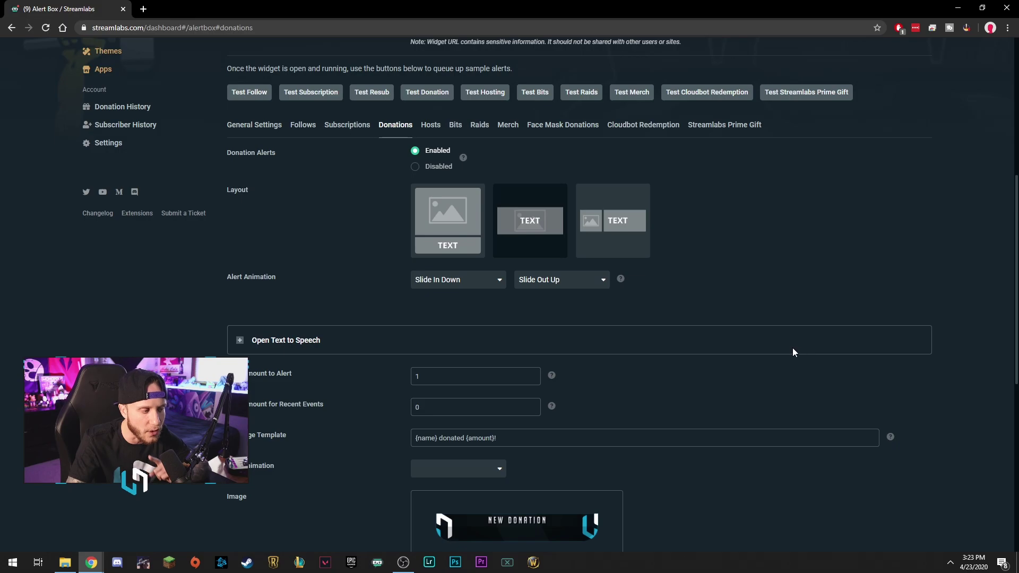
scroll(783, 351, "down", 1)
scroll(780, 345, "down", 4)
scroll(781, 345, "down", 1)
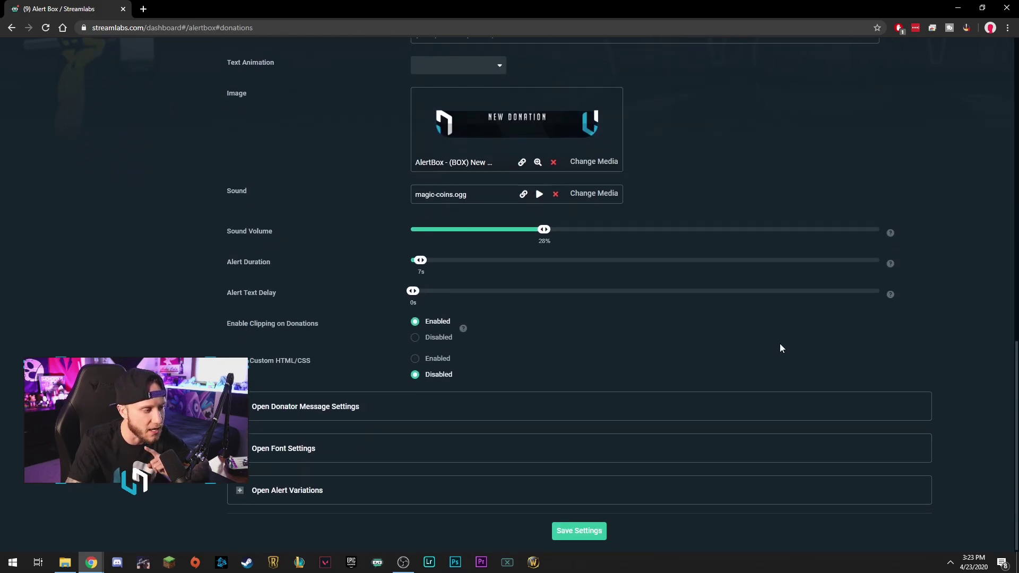
Expand the donation Alert Variations list to review the disabled amount-based variations.
left_click(240, 490)
scroll(410, 486, "down", 2)
scroll(450, 479, "down", 2)
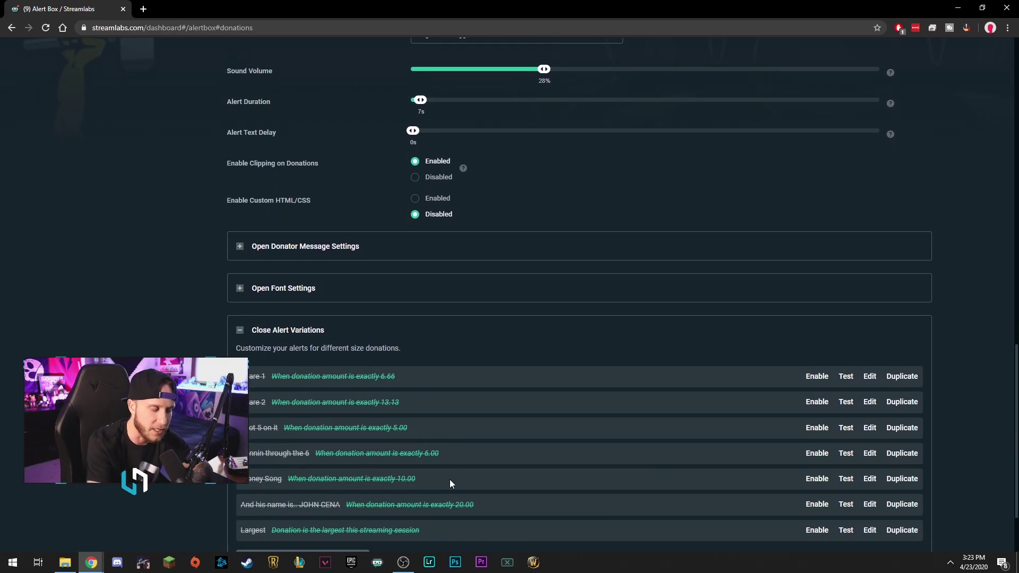
scroll(523, 281, "down", 1)
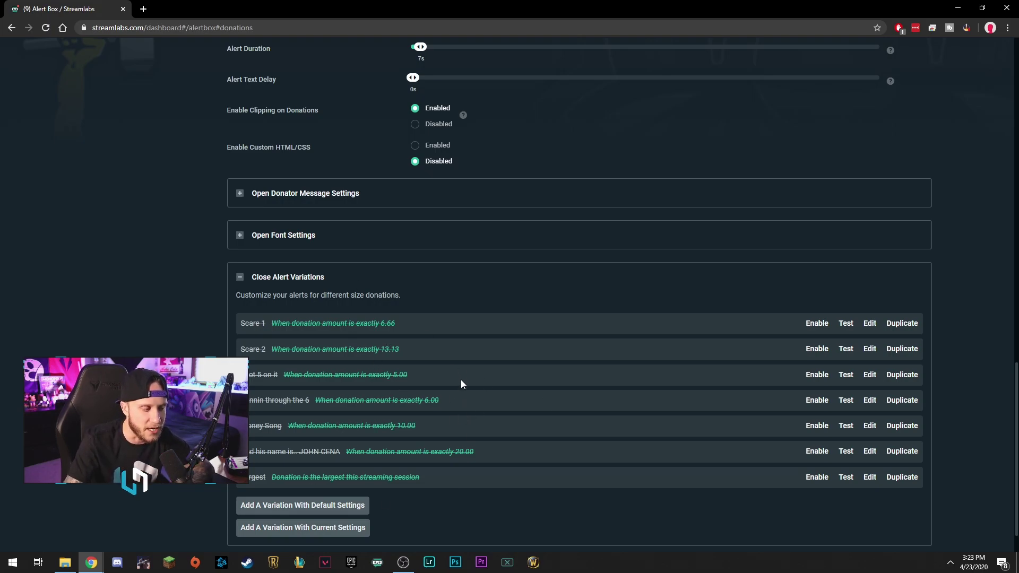
scroll(517, 396, "down", 1)
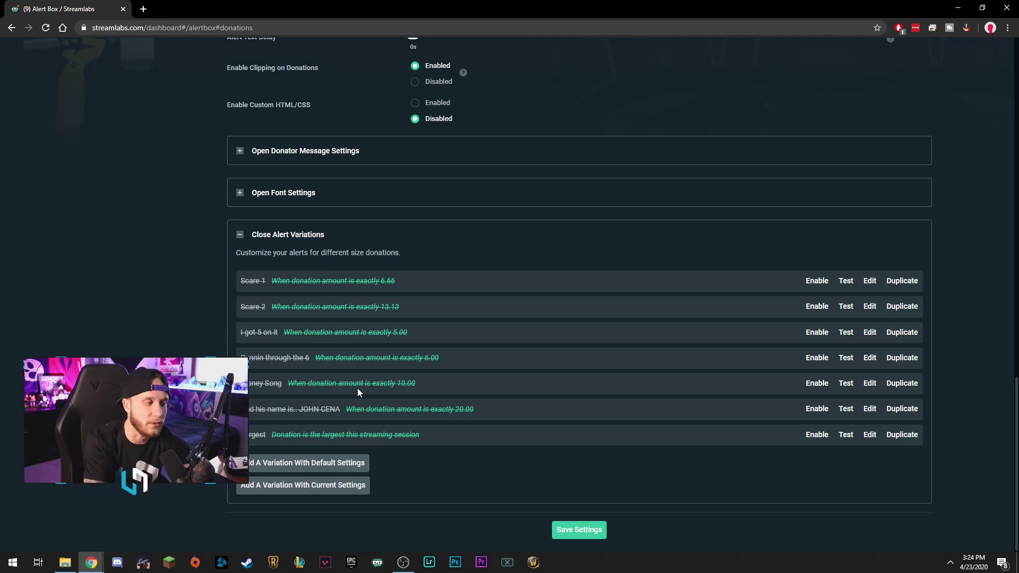
scroll(604, 390, "up", 5)
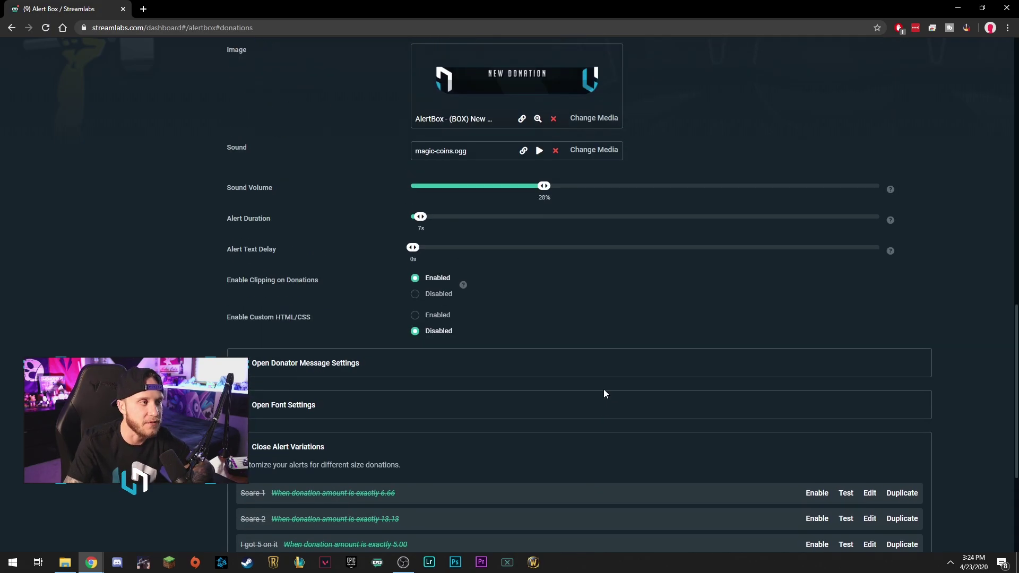
scroll(604, 388, "up", 5)
scroll(600, 380, "up", 5)
scroll(599, 379, "up", 3)
scroll(577, 371, "up", 5)
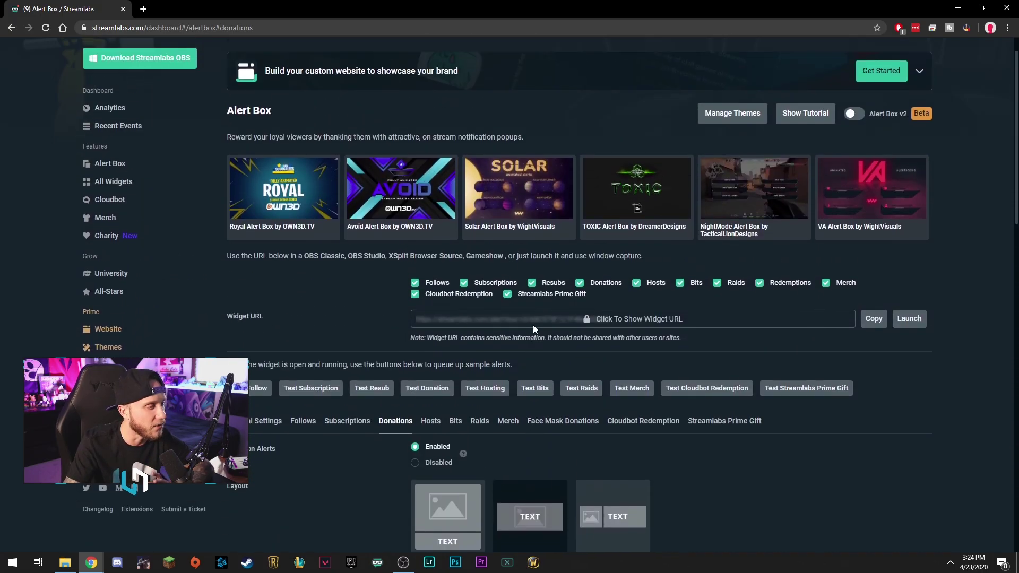
scroll(533, 325, "up", 3)
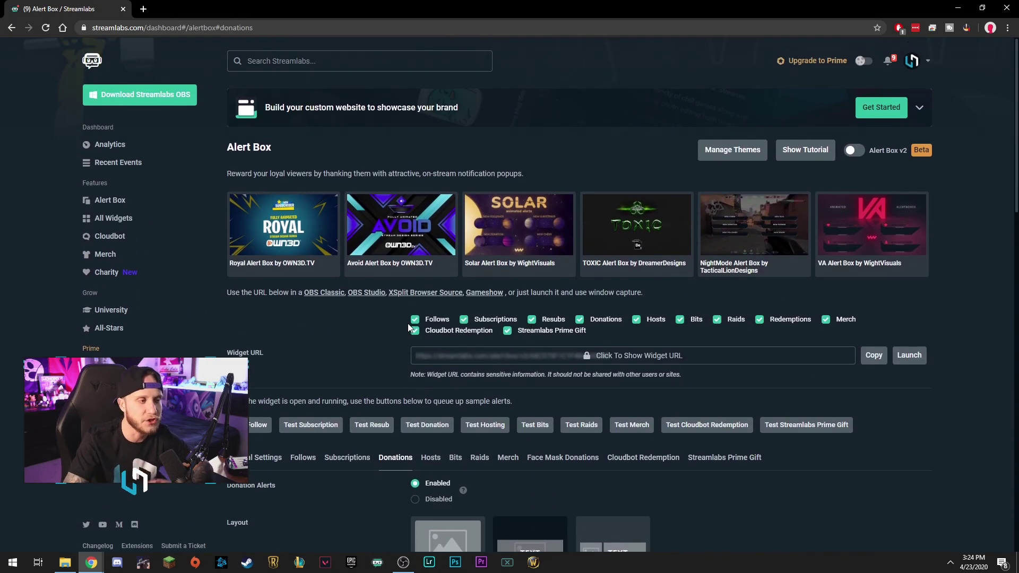
Open the Chat Box widget from the widget gallery in a new tab and dismiss its tutorial.
left_click(112, 218)
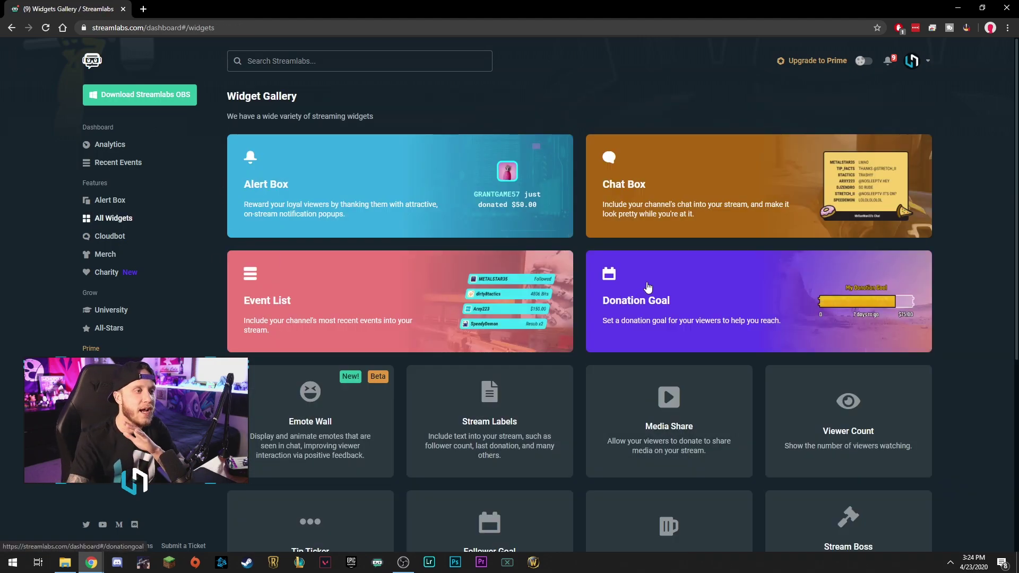
scroll(686, 276, "down", 1)
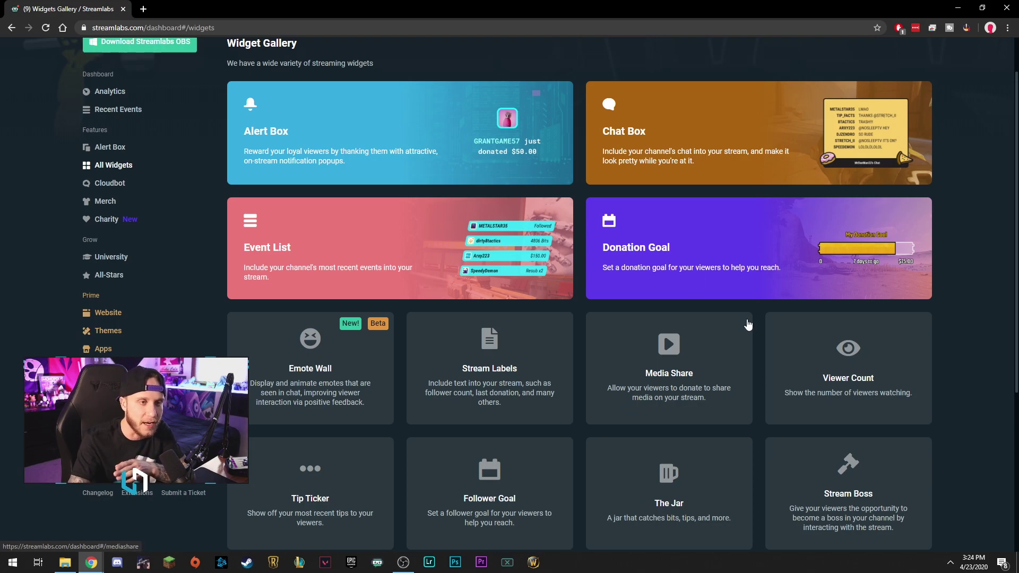
scroll(740, 271, "down", 1)
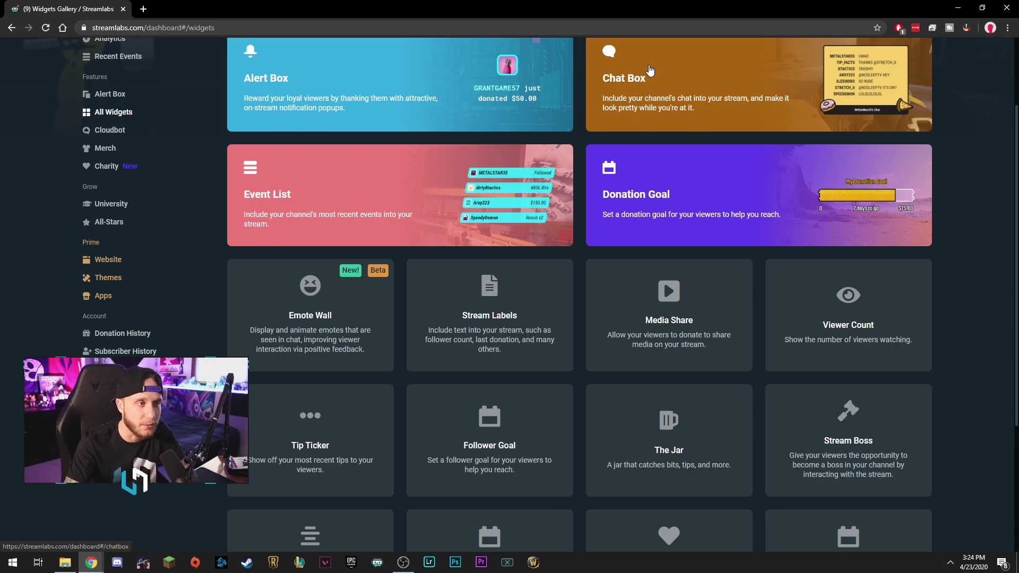
right_click(650, 99)
left_click(677, 104)
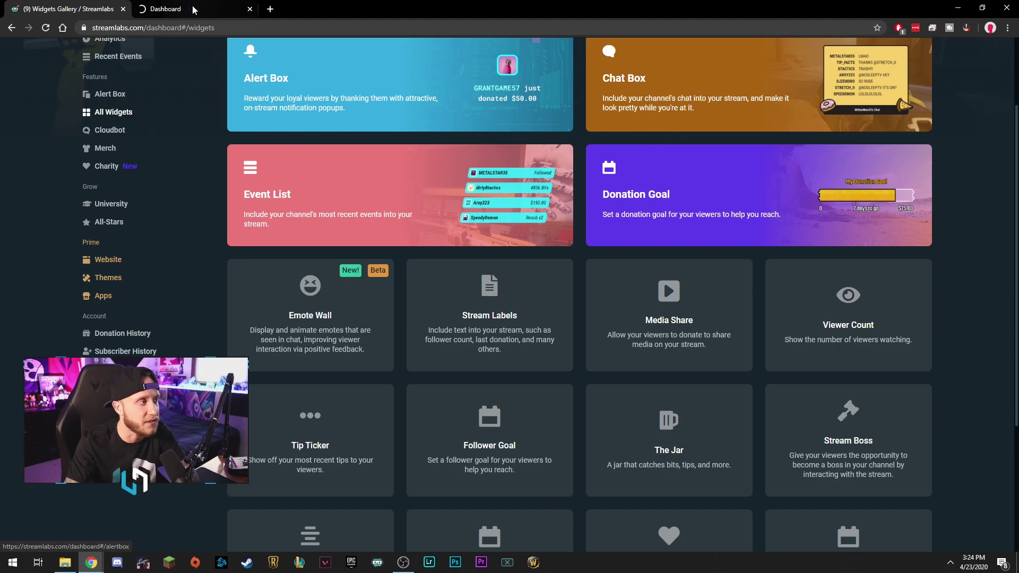
left_click(166, 9)
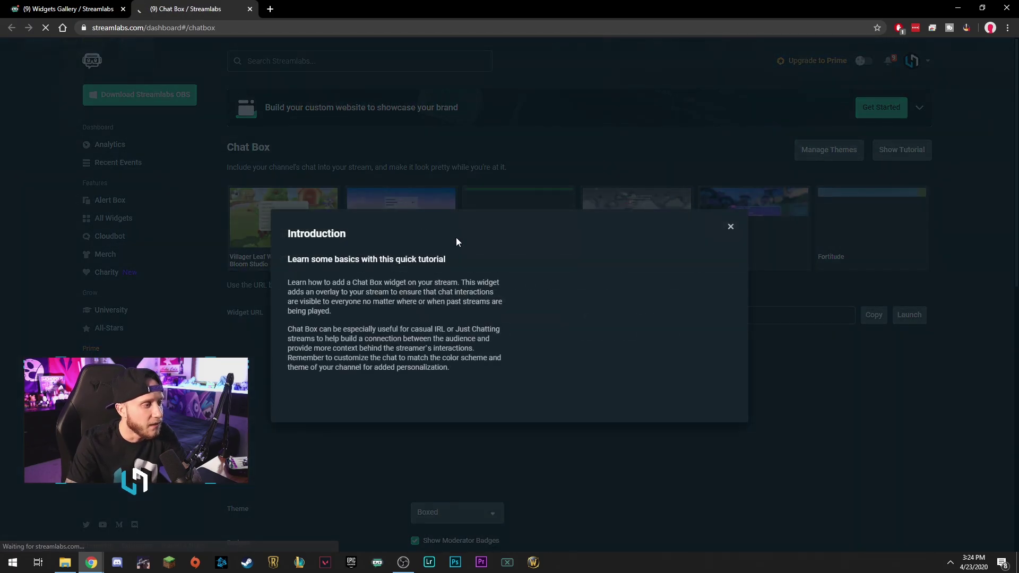
left_click(730, 227)
scroll(670, 290, "down", 1)
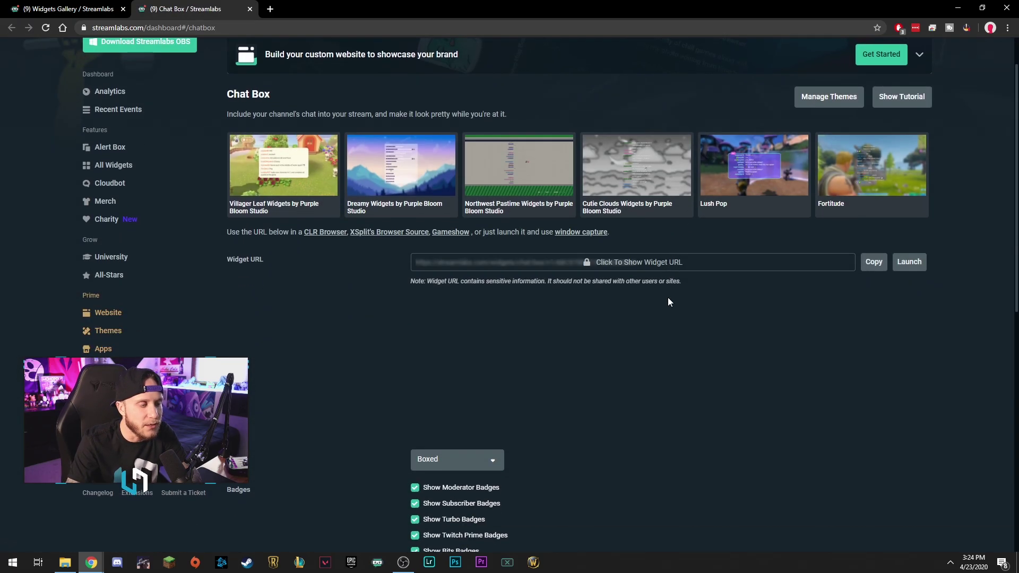
scroll(668, 303, "down", 2)
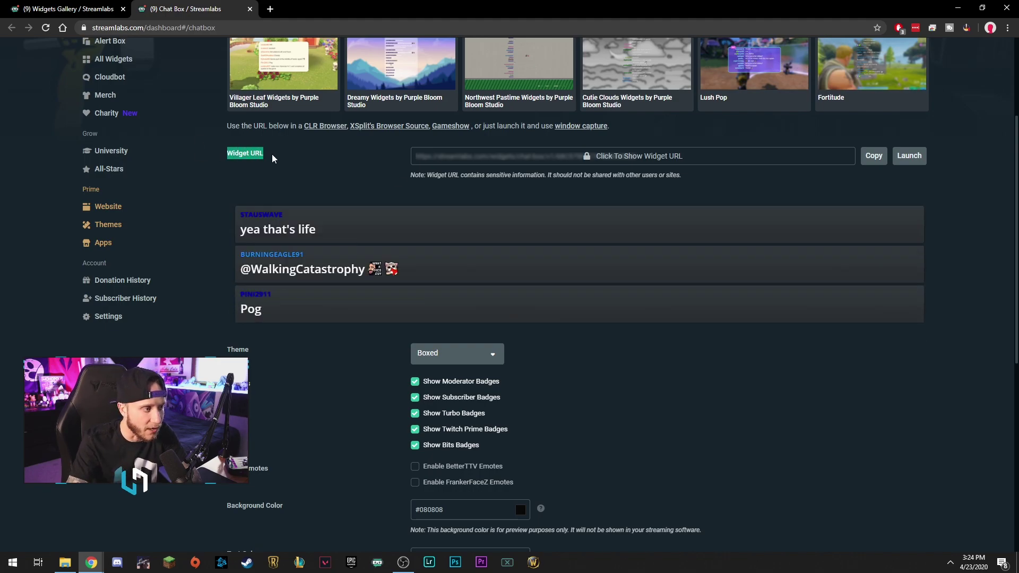
Copy the Chat Box widget URL and bring OBS Studio forward into view.
left_click(873, 156)
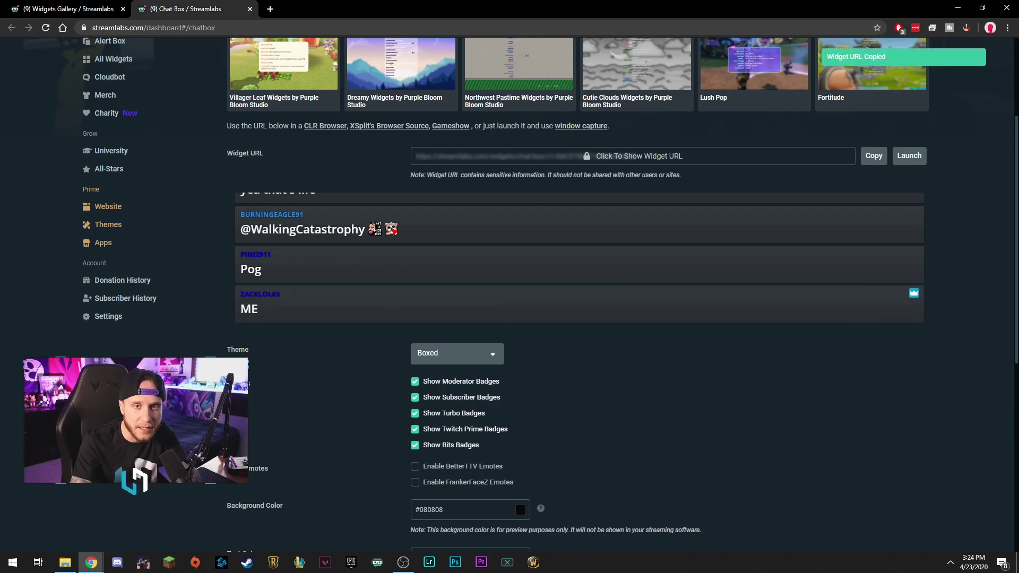
left_click(403, 563)
left_click_drag(387, 35, 366, 33)
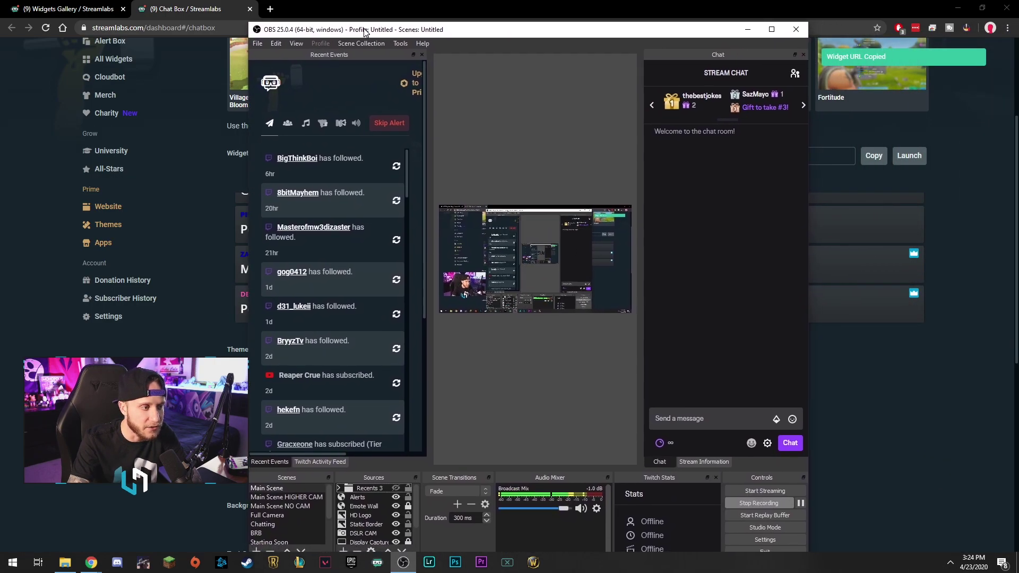
Create a CHATBOX browser source in OBS, then cancel its properties.
left_click(345, 547)
left_click(371, 368)
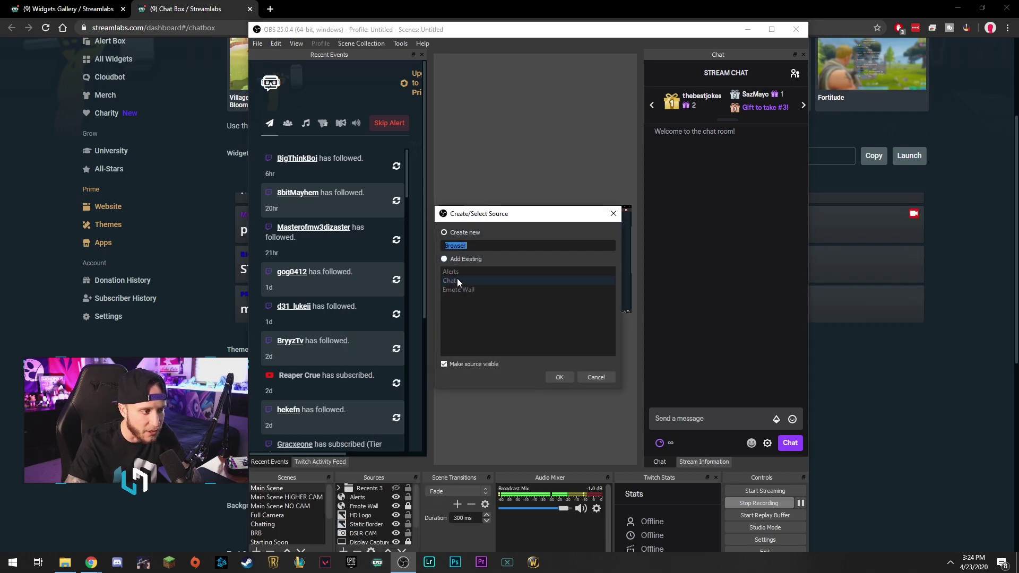
type("CHATBOX")
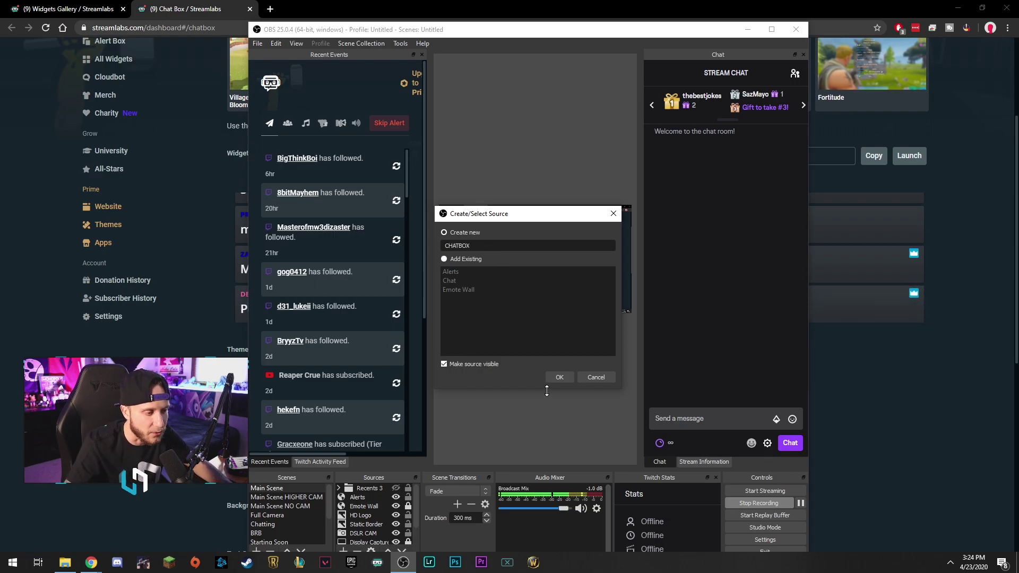
left_click(560, 378)
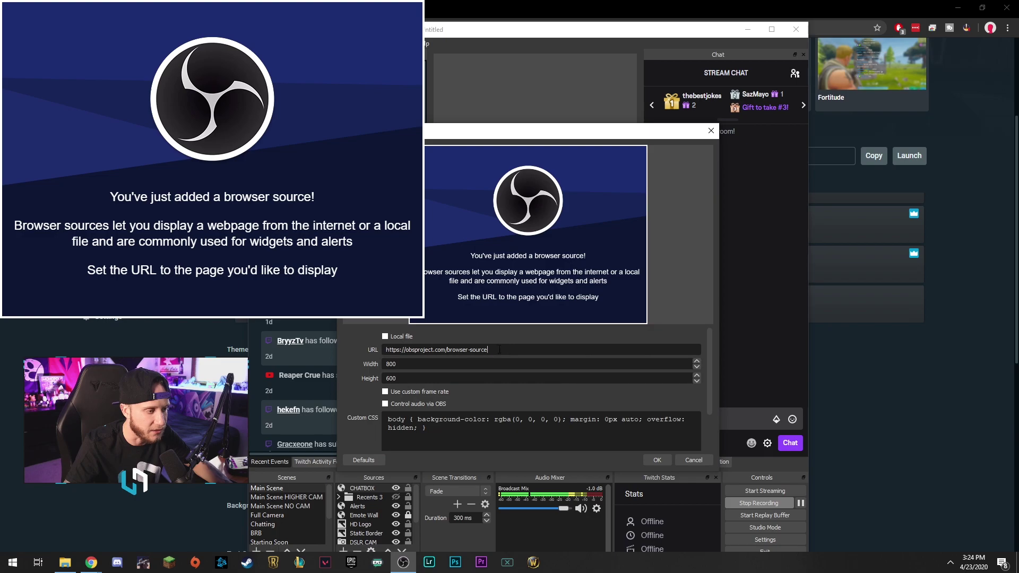
triple_click(437, 349)
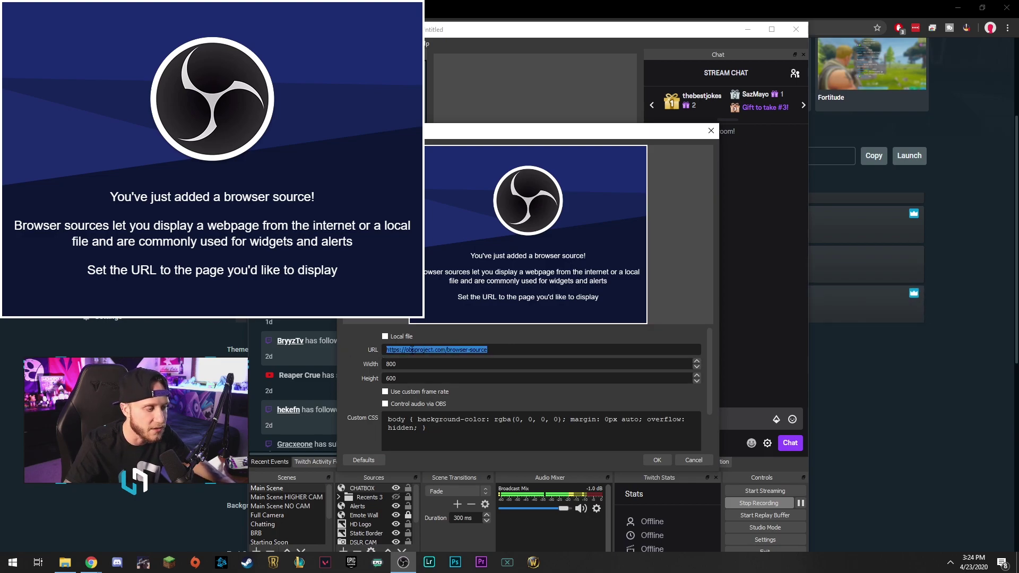
left_click(691, 462)
Remove the CHATBOX source and minimize OBS Studio.
right_click(381, 489)
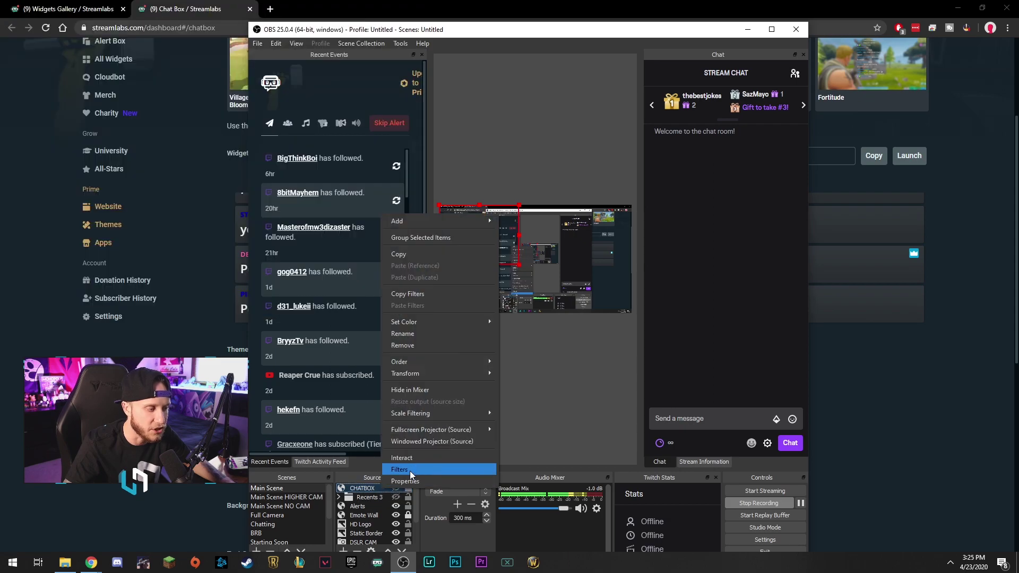
left_click(424, 347)
left_click(559, 317)
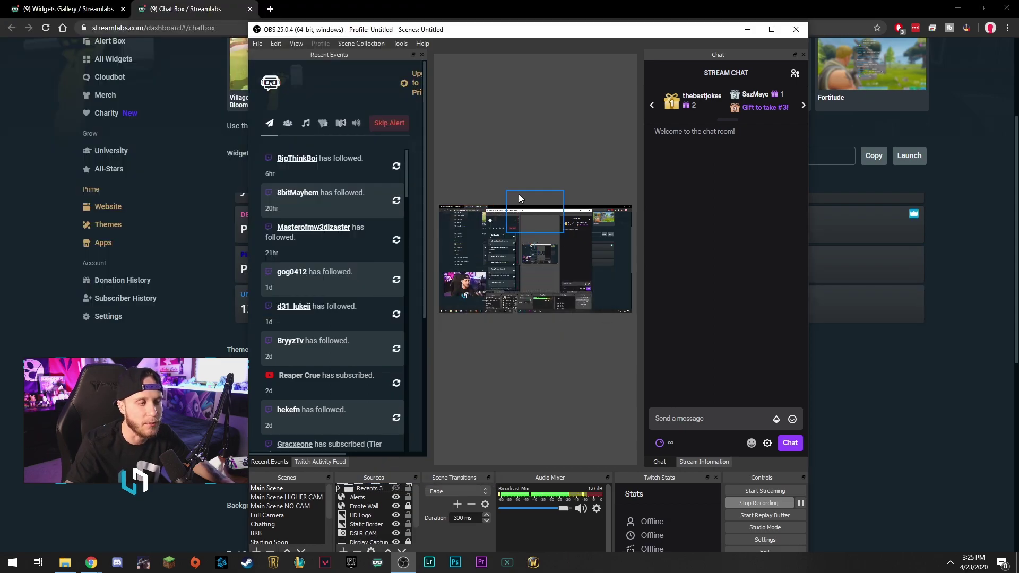
left_click(746, 30)
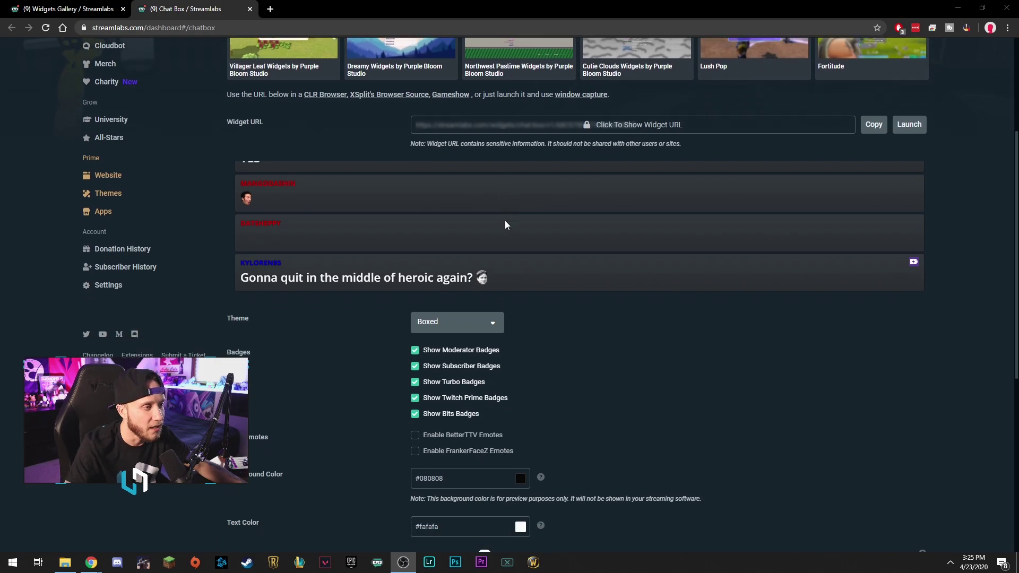
scroll(504, 221, "down", 2)
scroll(328, 213, "up", 1)
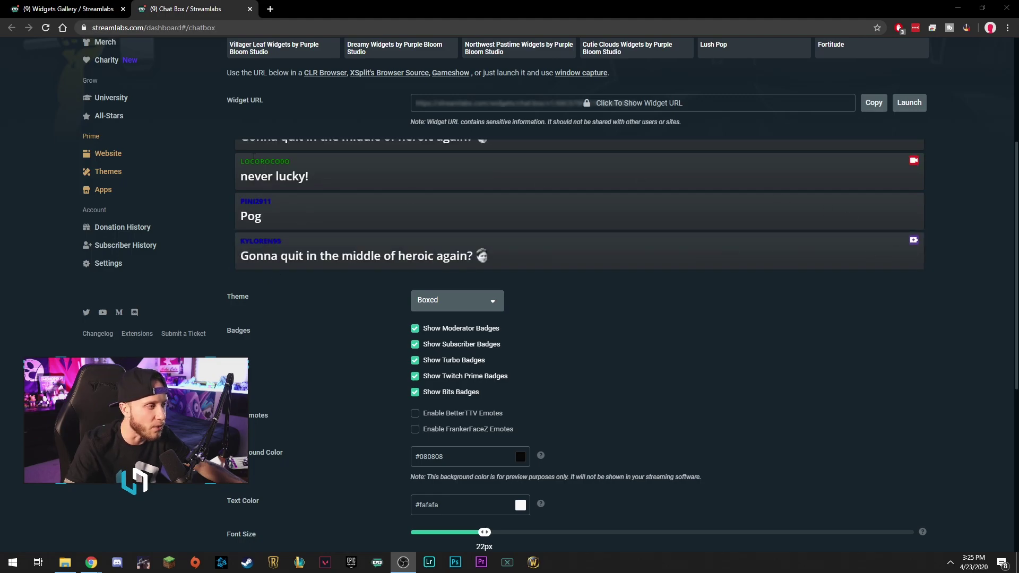
Preview the Twitch, Clean, Chunky and Oldschool chat box themes.
left_click(470, 300)
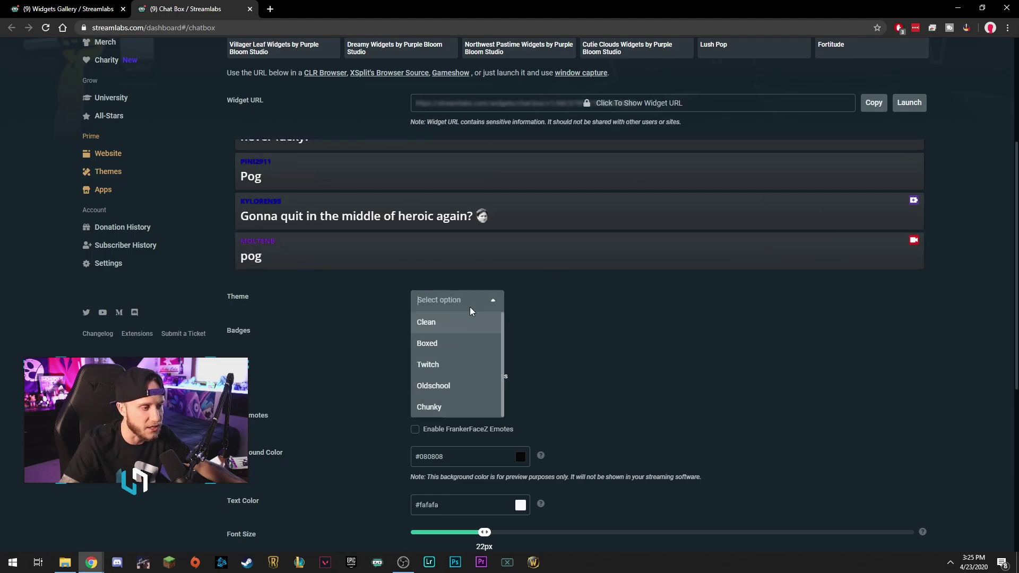
left_click(437, 365)
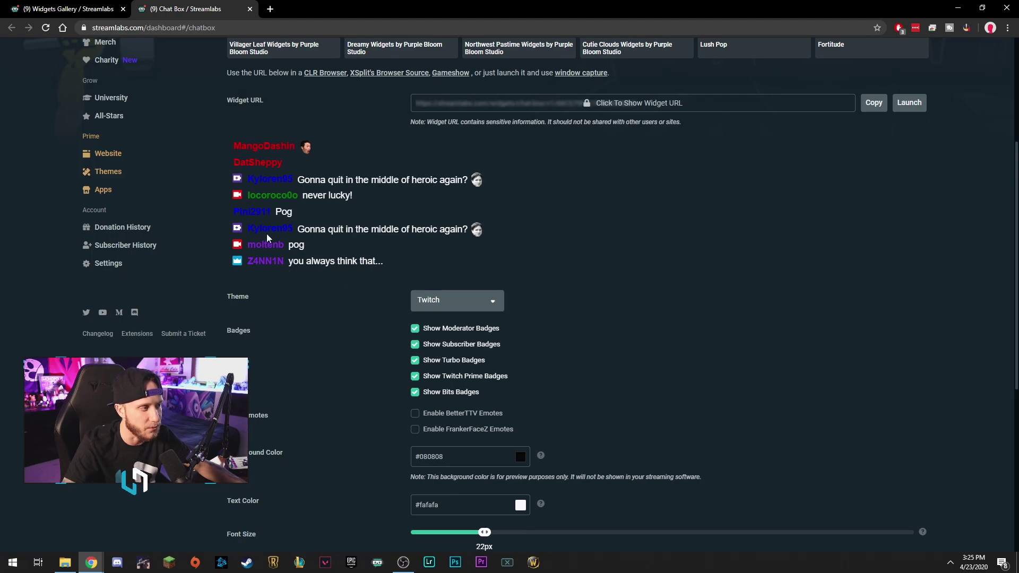
left_click(454, 300)
left_click(437, 323)
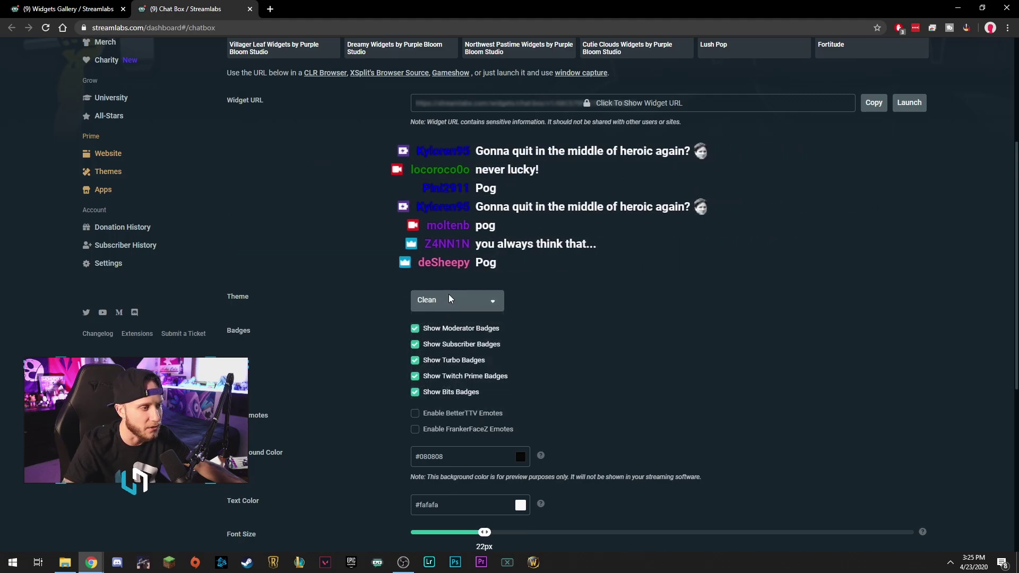
left_click(449, 300)
left_click(436, 409)
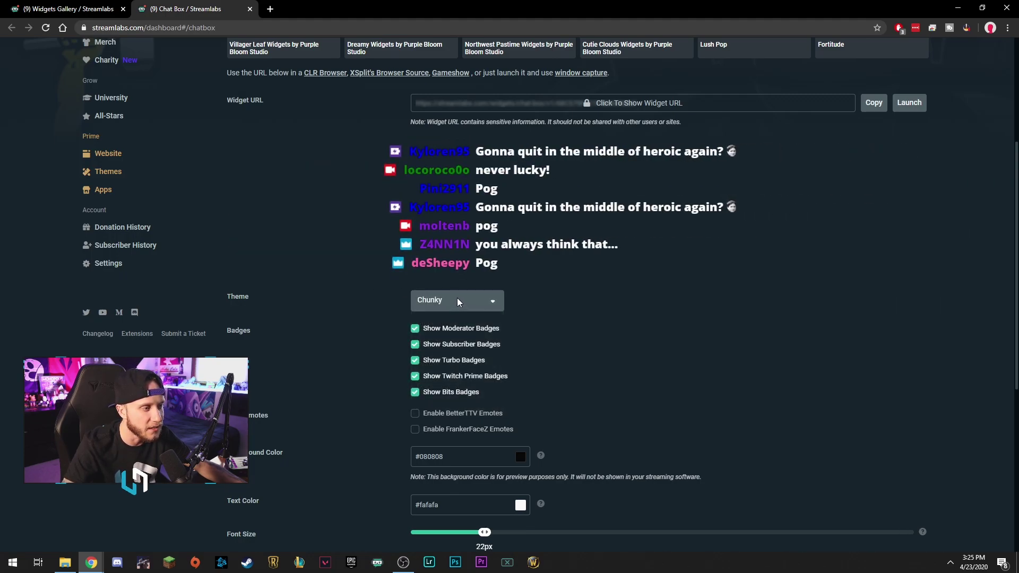
left_click(458, 301)
left_click(446, 385)
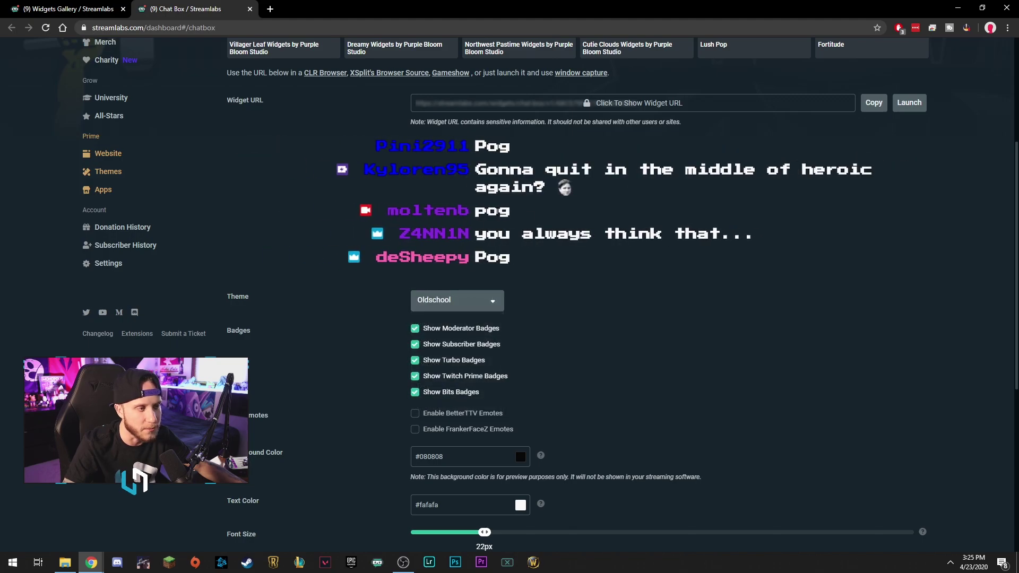
Return to the Boxed theme and save the chat box settings.
left_click(458, 300)
left_click(434, 344)
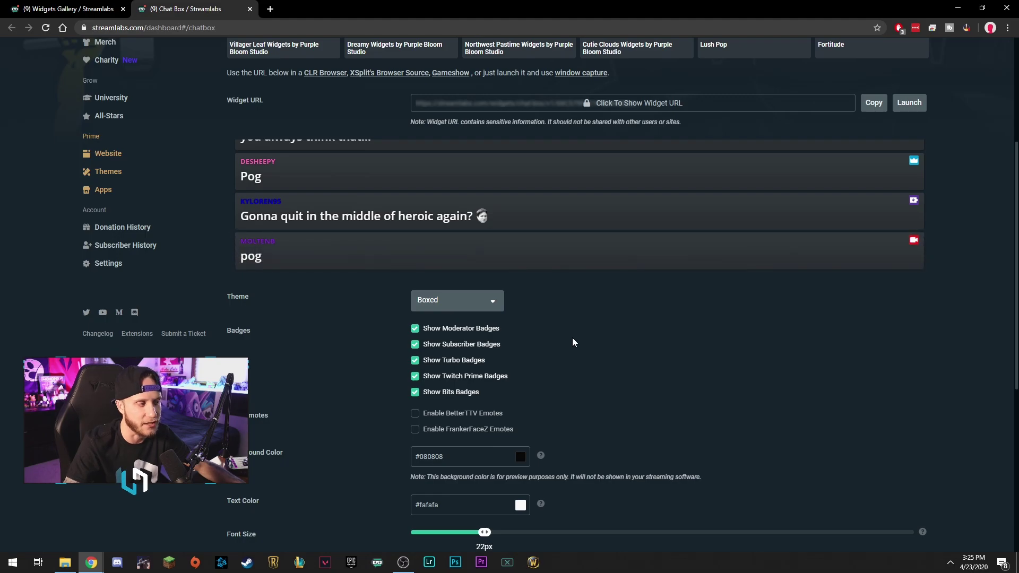
scroll(572, 342, "down", 1)
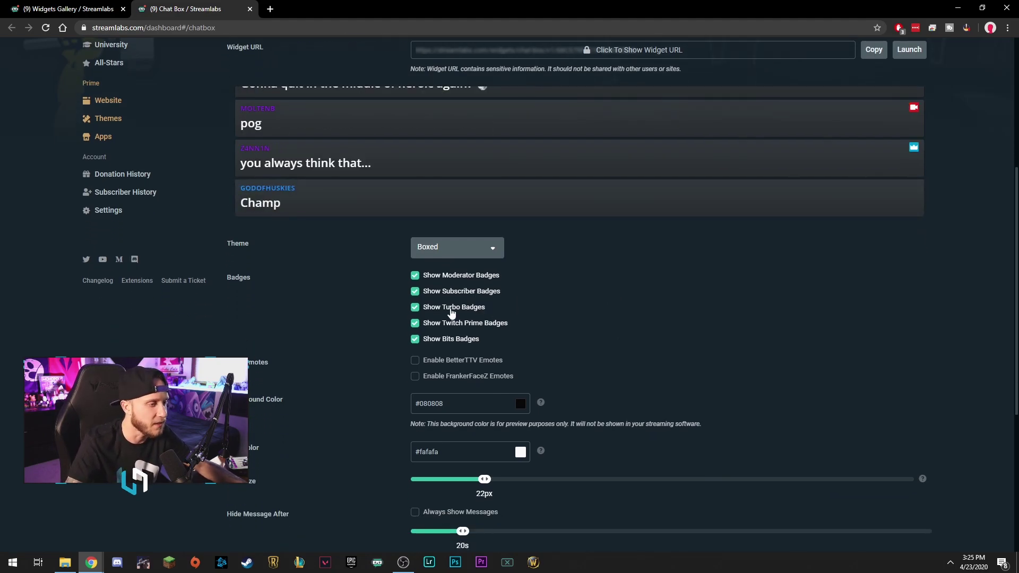
scroll(518, 314, "down", 1)
scroll(583, 320, "down", 1)
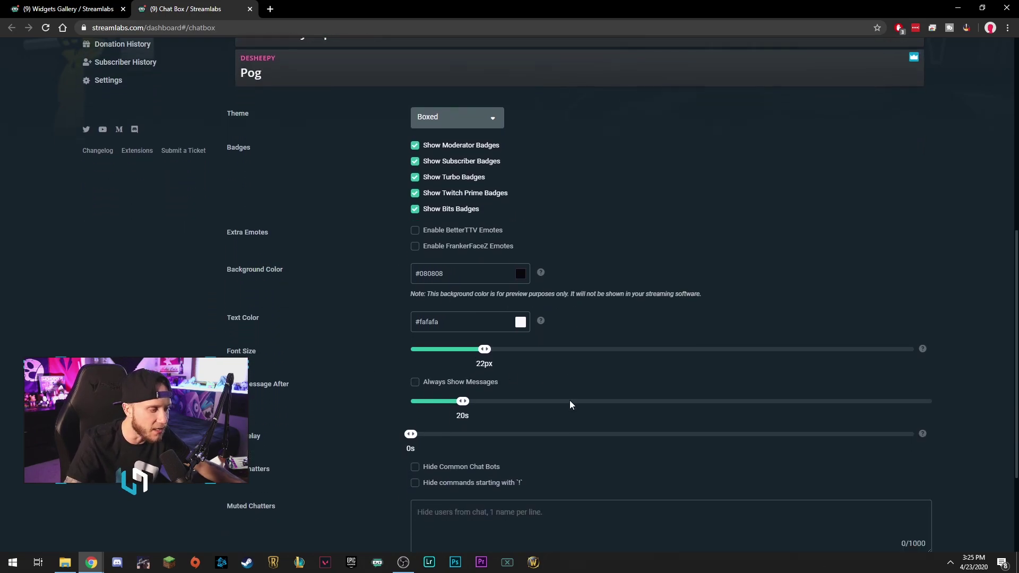
scroll(570, 401, "down", 1)
scroll(647, 429, "down", 1)
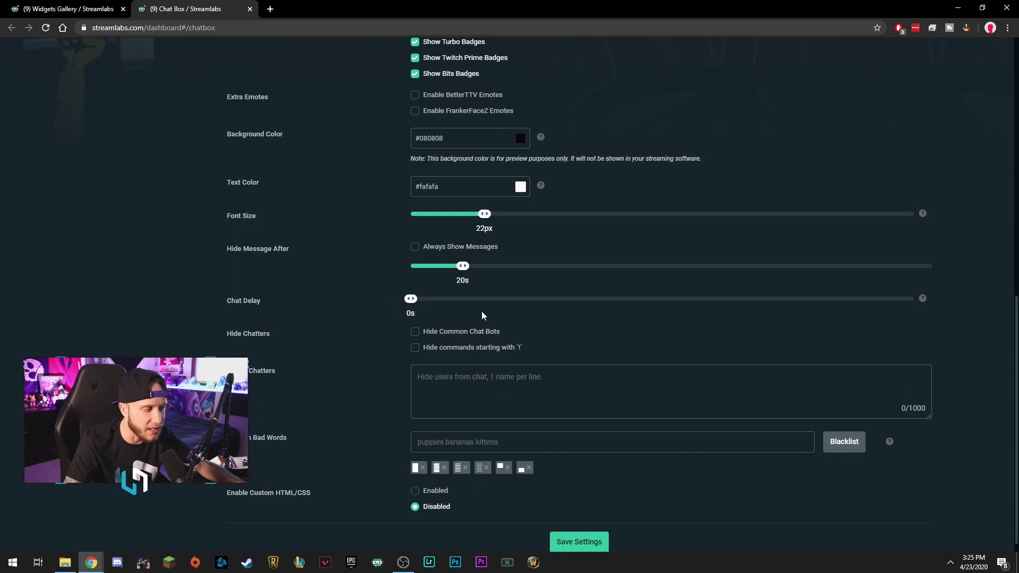
left_click(467, 386)
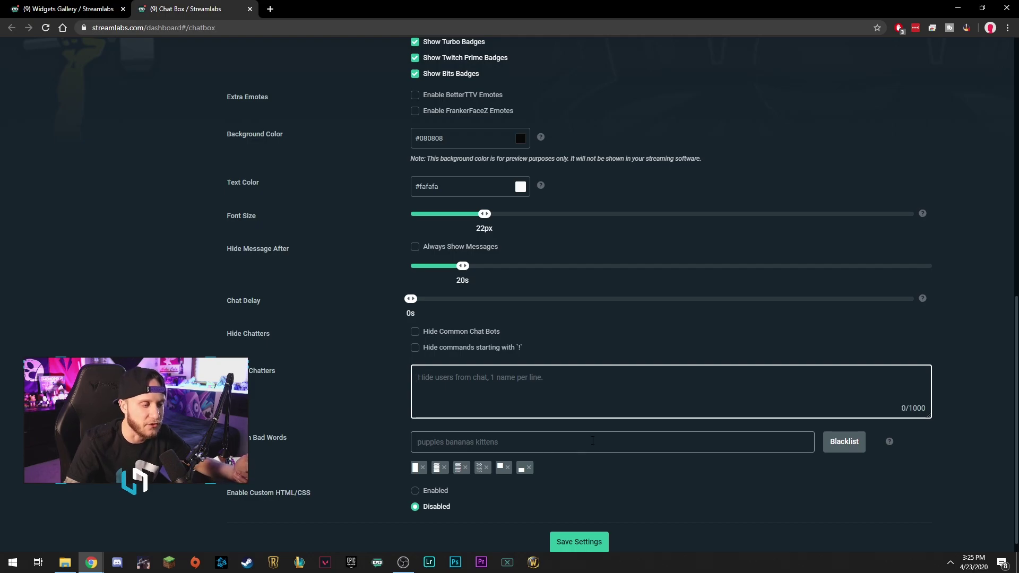
scroll(592, 454, "down", 1)
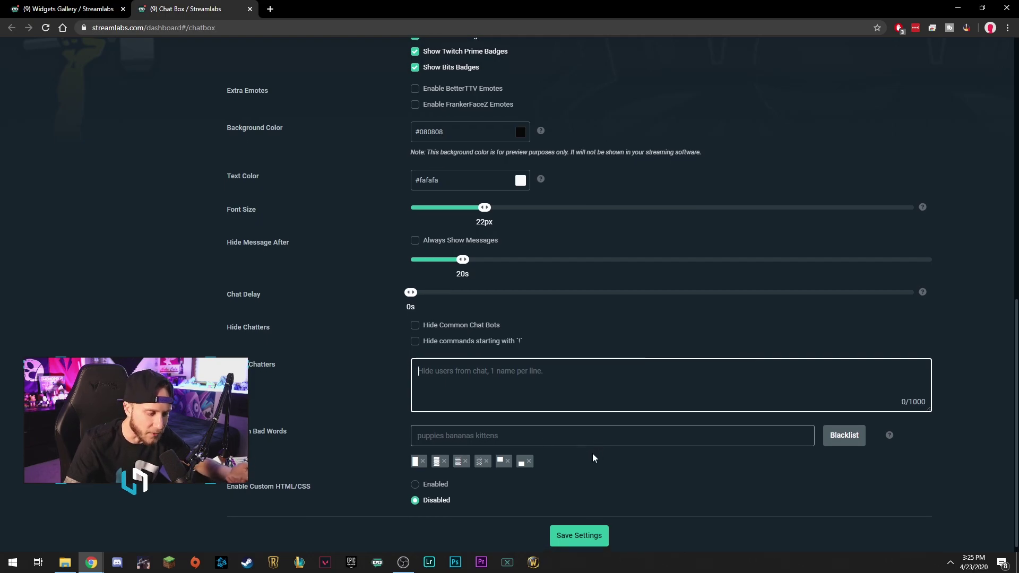
left_click(574, 532)
scroll(618, 324, "up", 10)
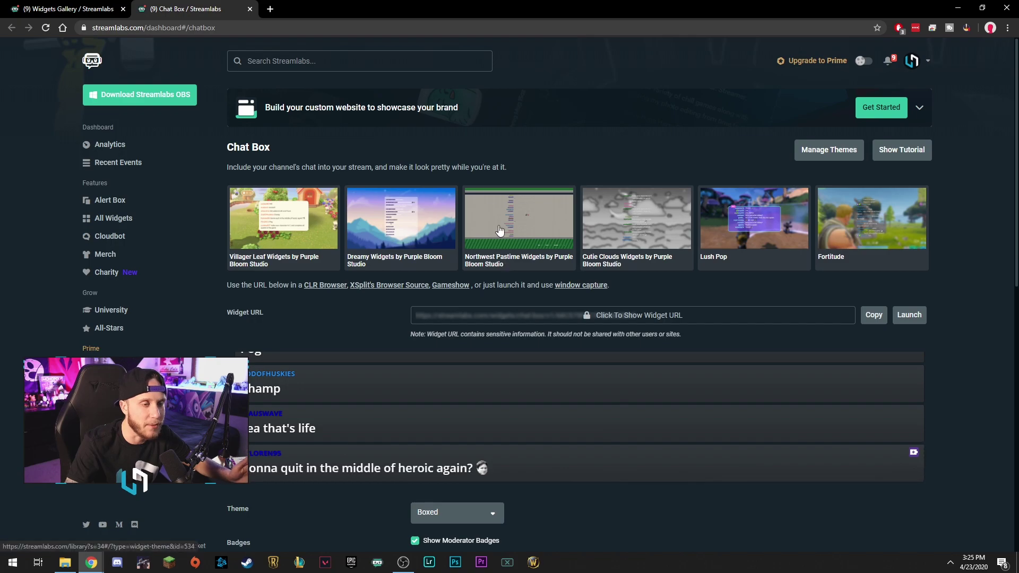
Close the Chat Box tab, open Event List in a new tab, and copy its widget URL.
left_click(250, 9)
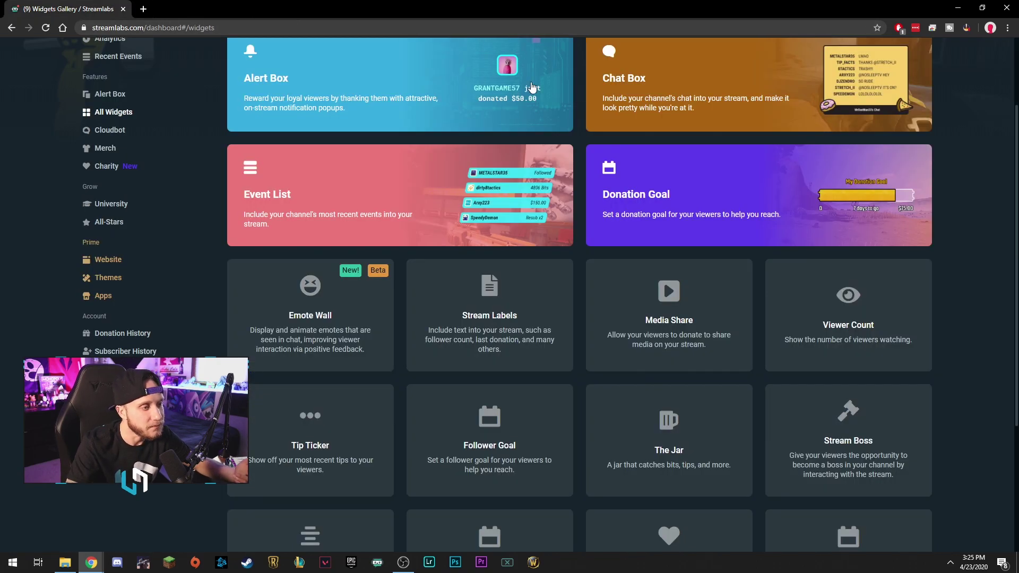
right_click(421, 199)
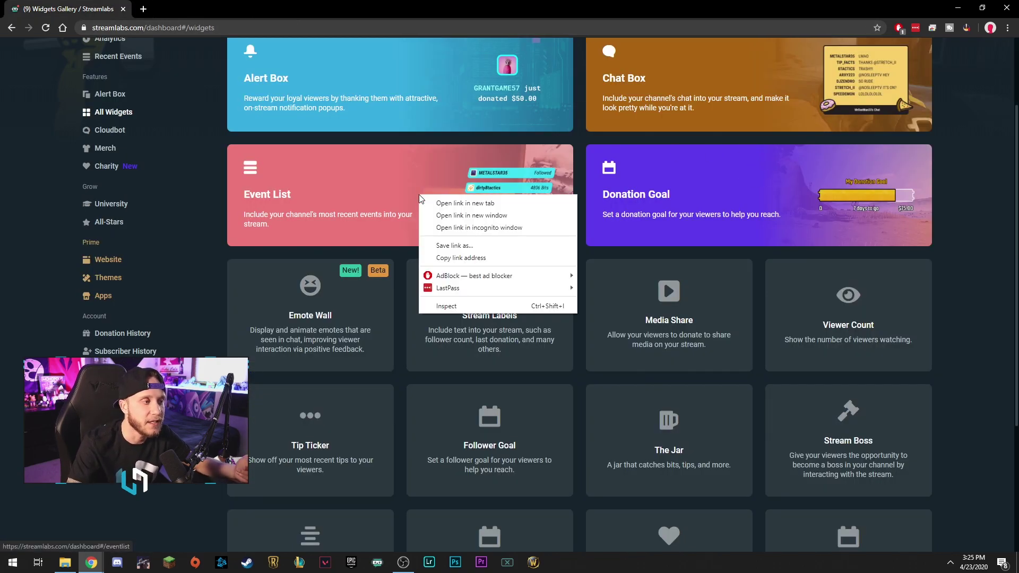
left_click(446, 208)
left_click(216, 9)
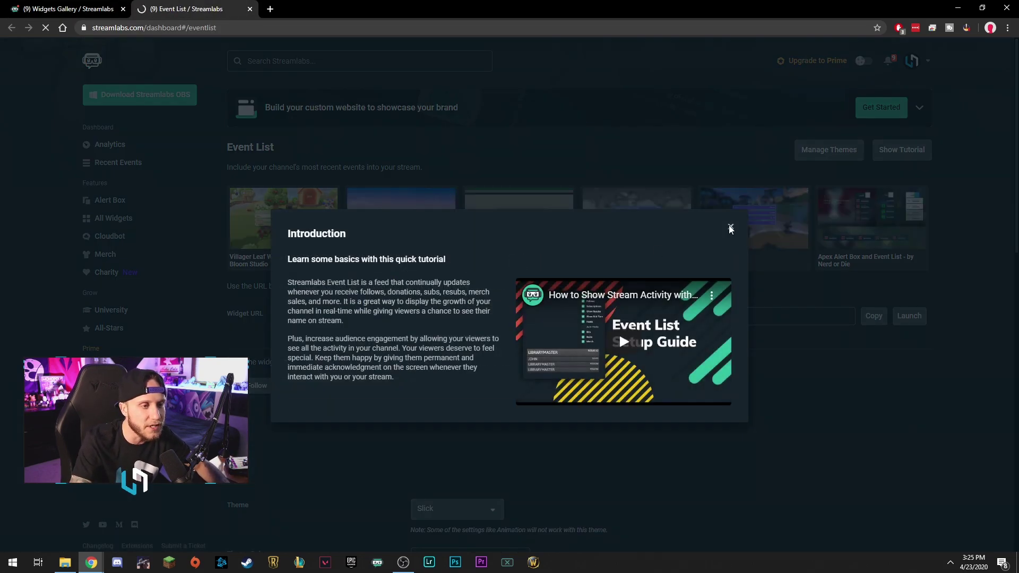
left_click(730, 228)
scroll(509, 286, "down", 2)
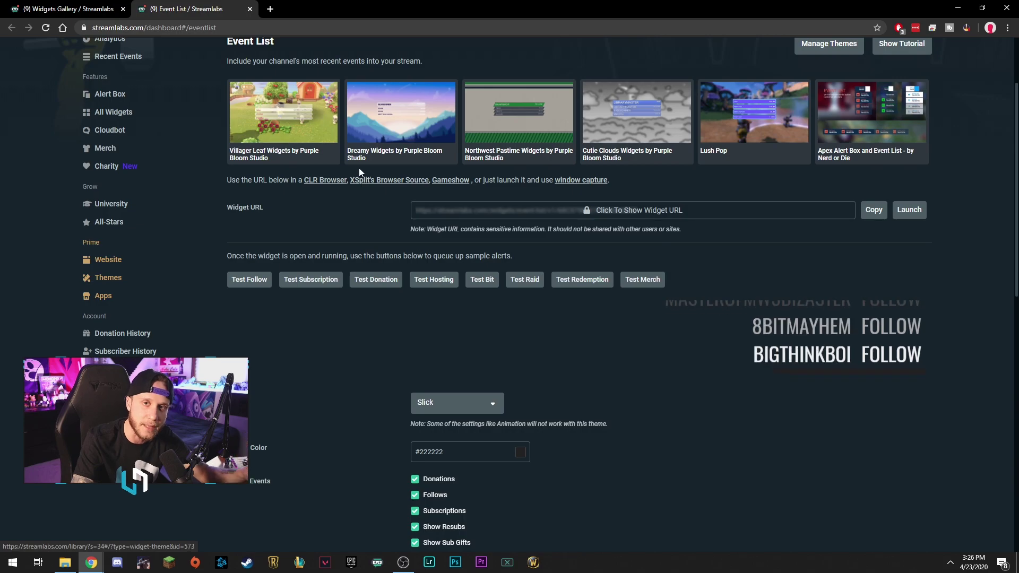
scroll(510, 239, "down", 1)
left_click(874, 157)
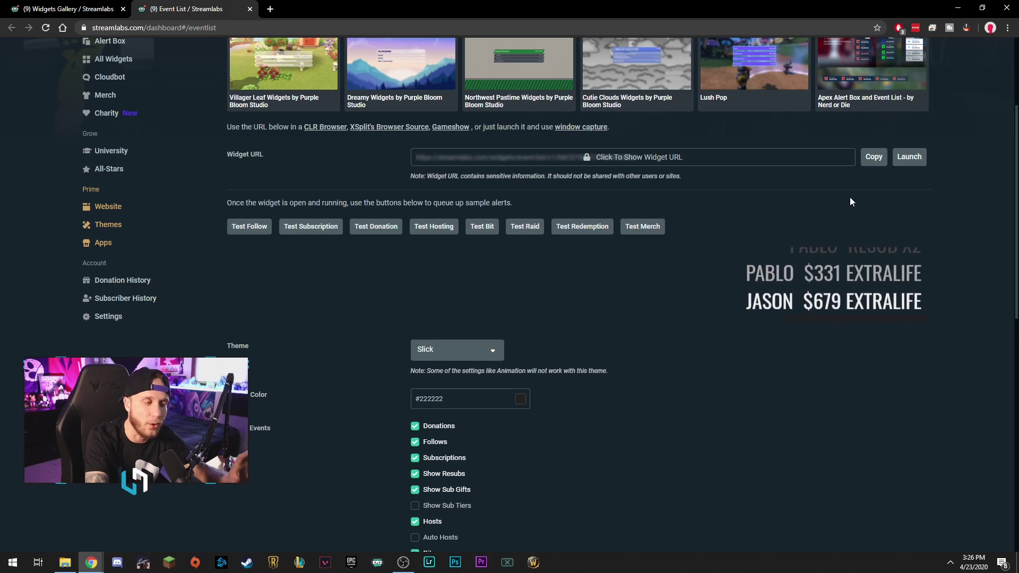
scroll(717, 279, "down", 3)
scroll(628, 337, "down", 1)
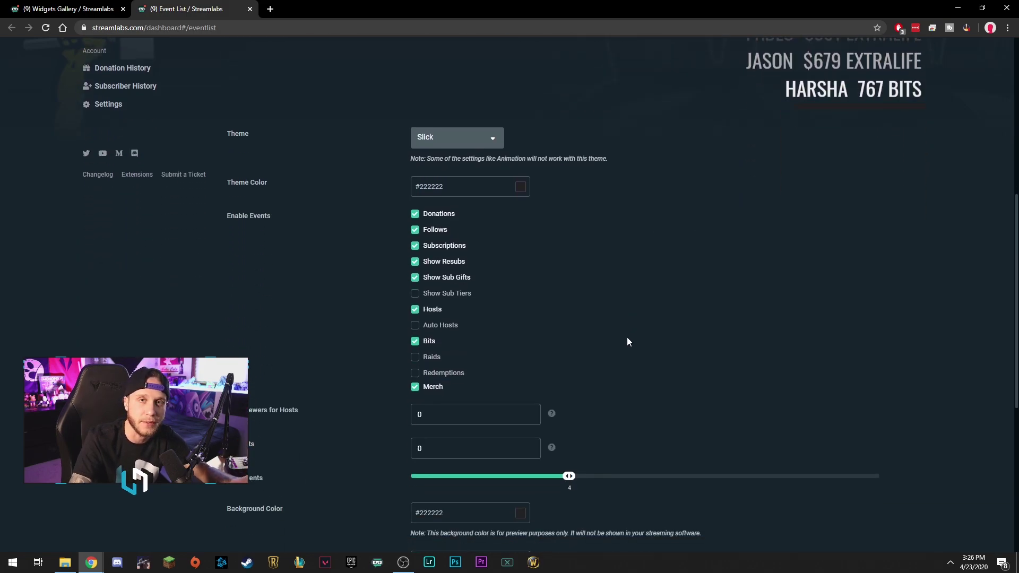
scroll(675, 355, "up", 2)
scroll(675, 361, "up", 2)
scroll(658, 366, "up", 2)
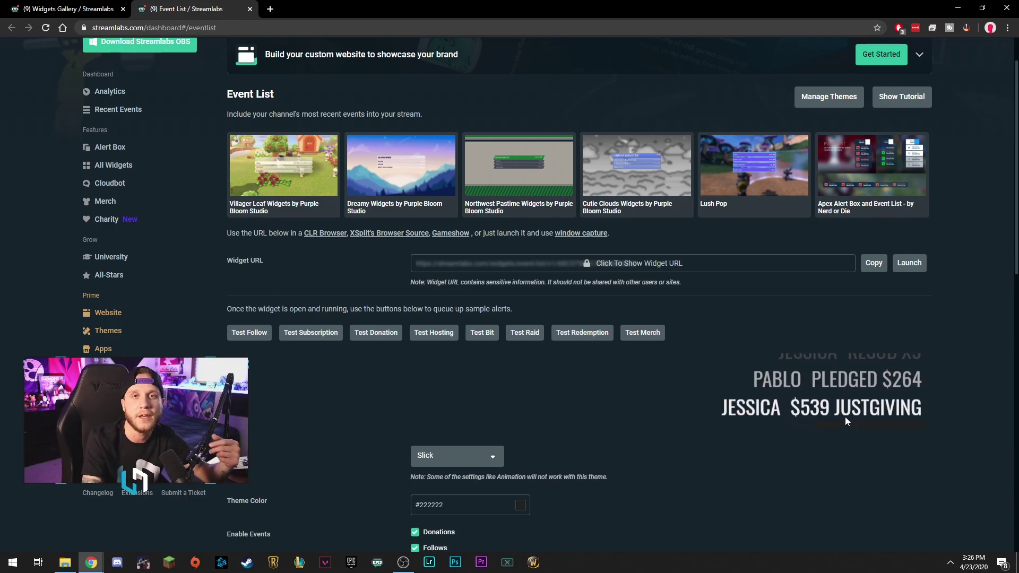
Close the Event List tab to return to the Widget Gallery.
left_click(250, 8)
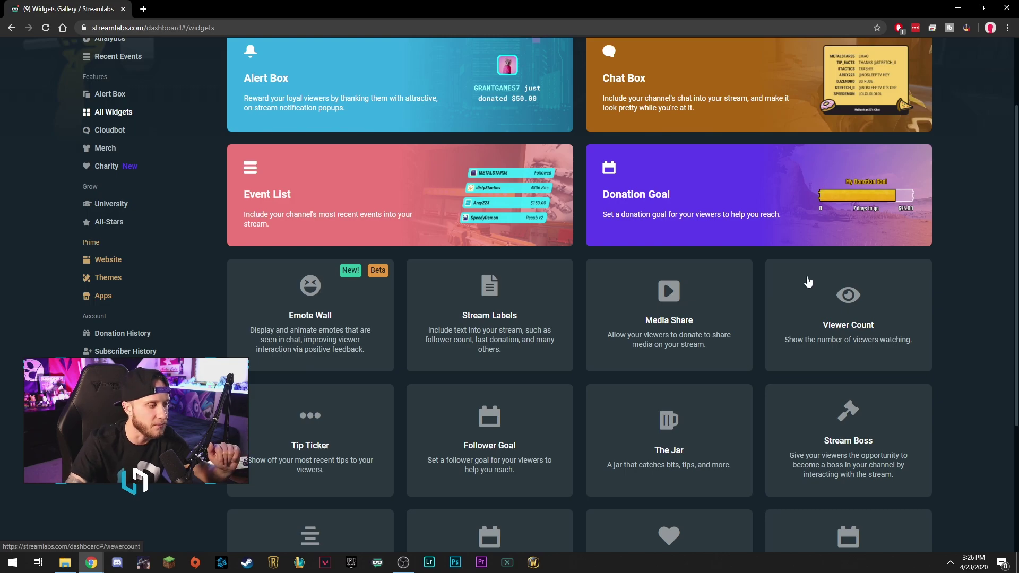
scroll(808, 282, "down", 2)
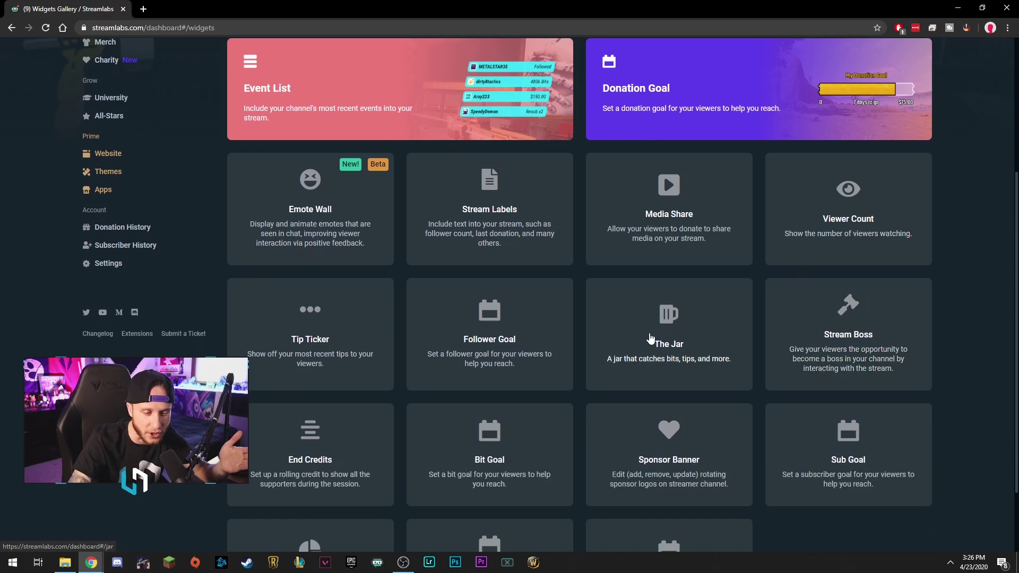
scroll(680, 398, "down", 2)
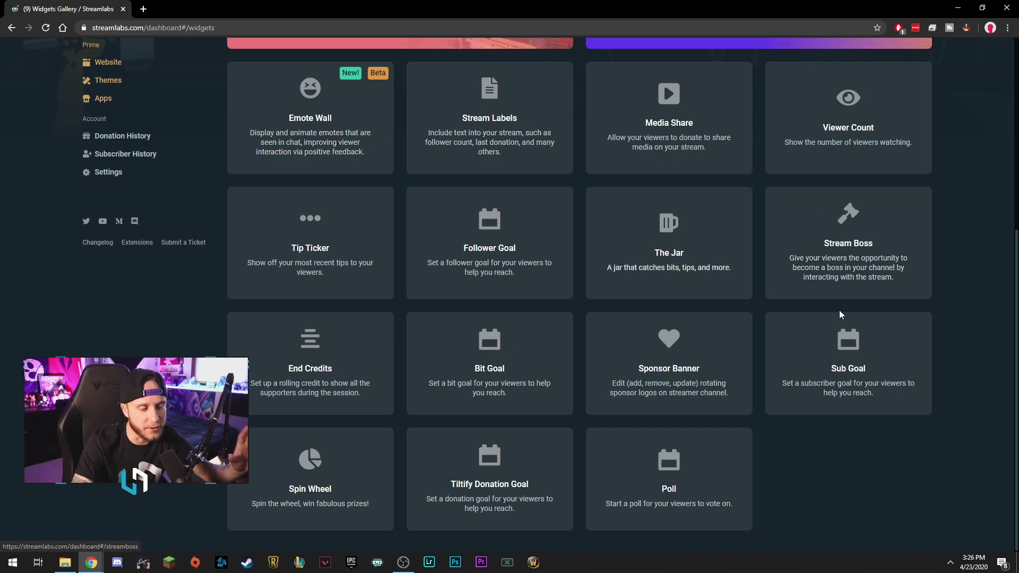
scroll(310, 240, "up", 3)
scroll(310, 263, "up", 3)
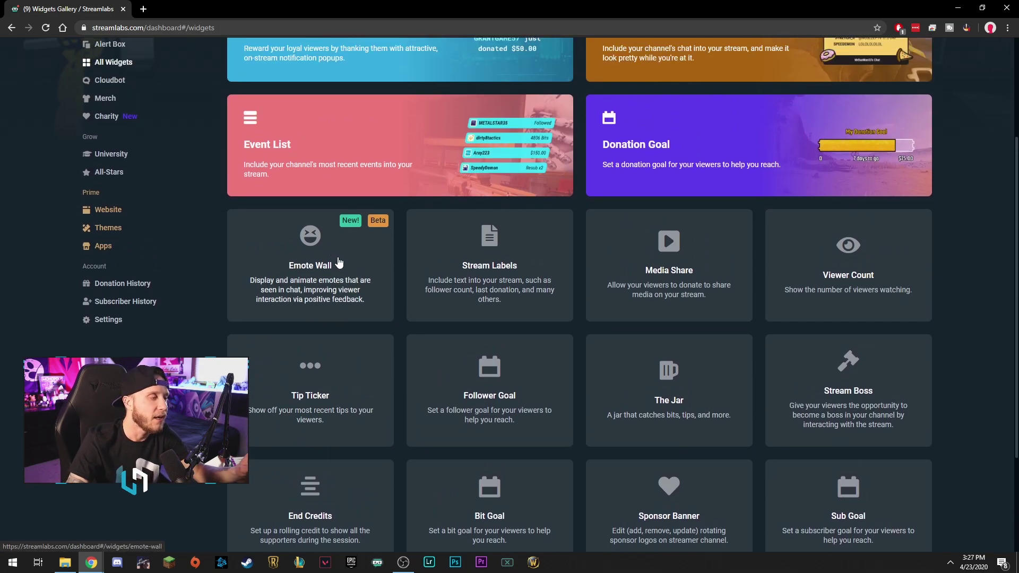
scroll(311, 288, "down", 1)
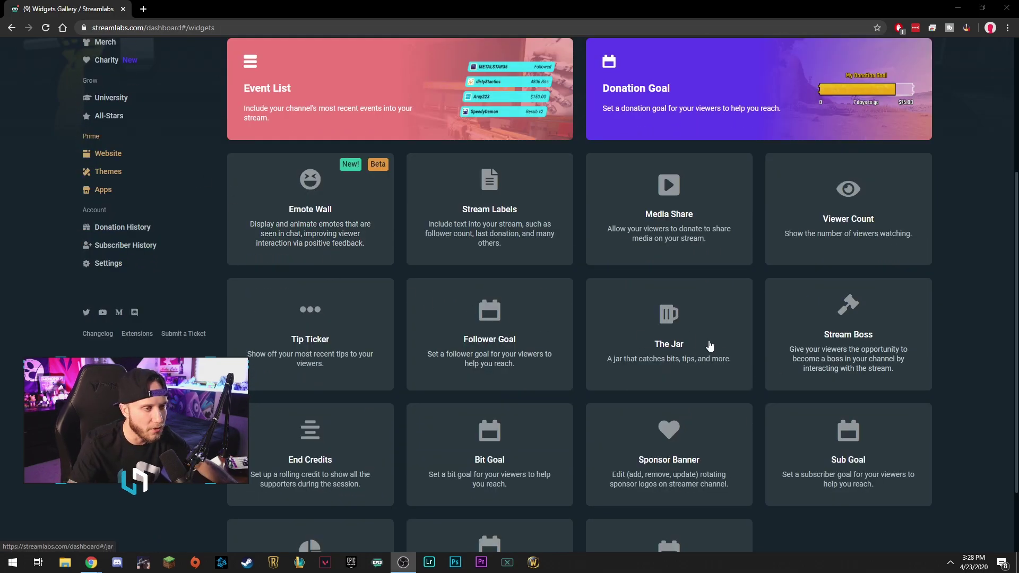
scroll(701, 343, "up", 4)
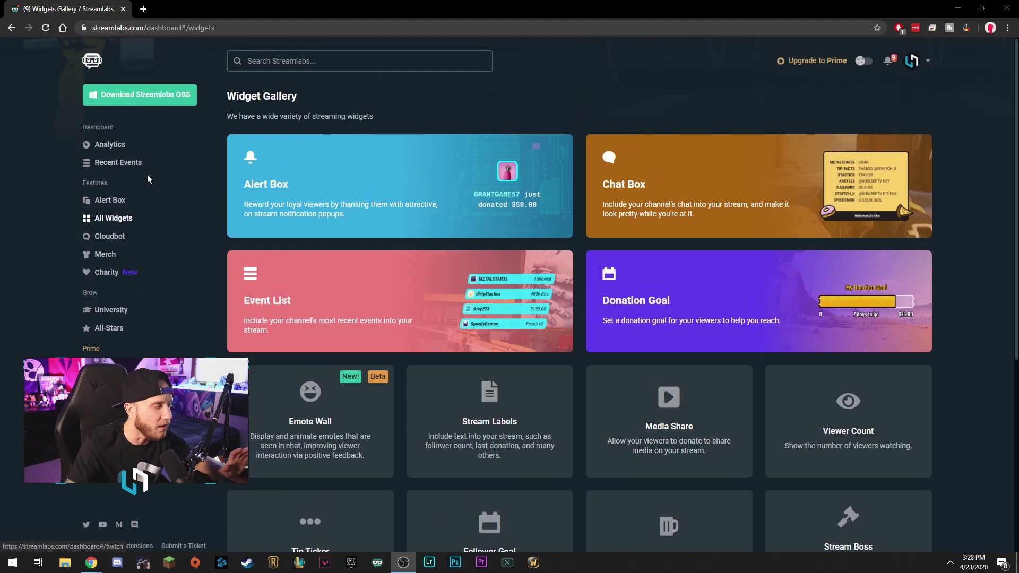
Start a new merch product from the Merch store and show the Clothing category.
left_click(114, 254)
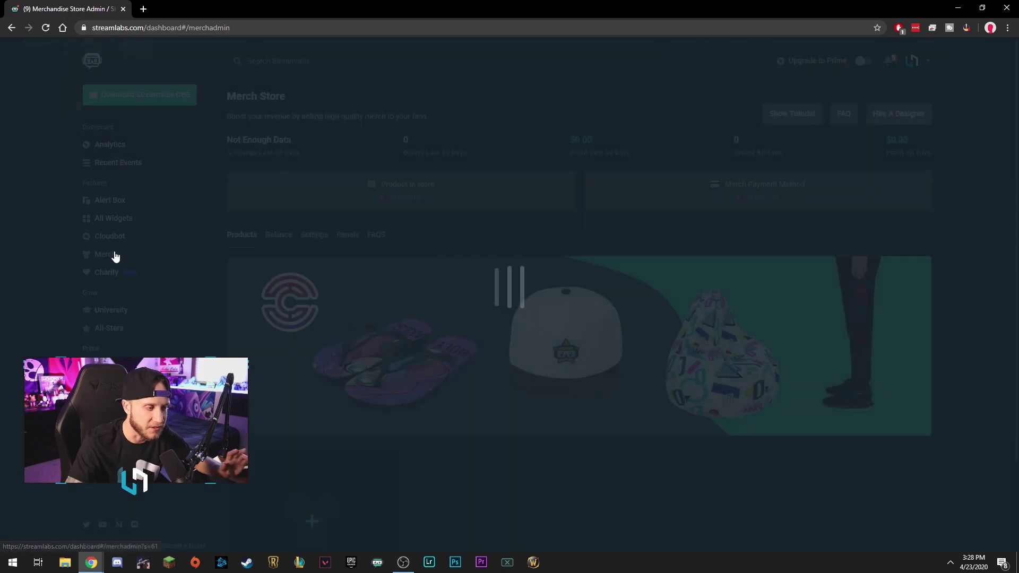
scroll(338, 252, "down", 1)
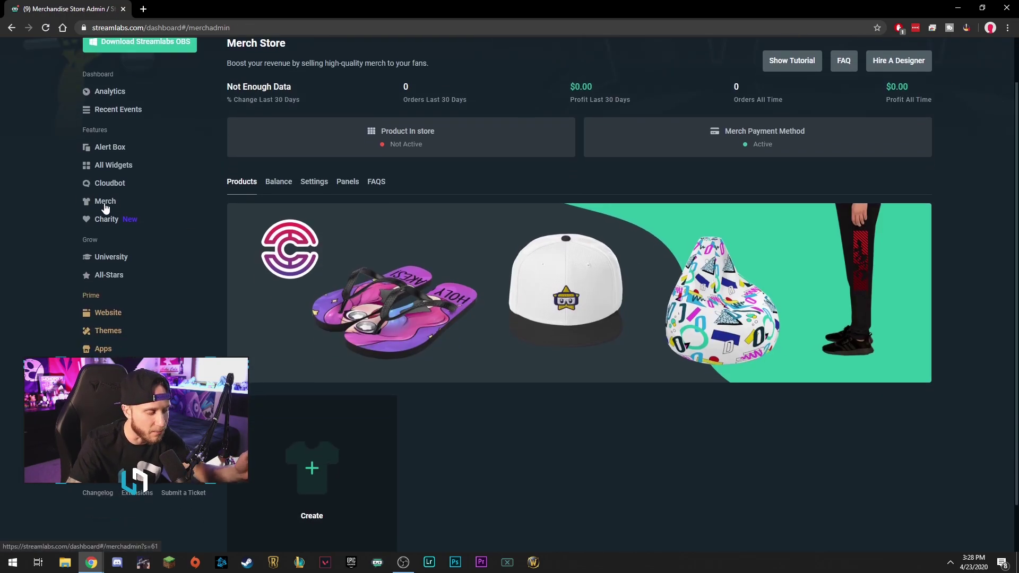
scroll(468, 403, "down", 1)
left_click(334, 413)
mouse_move(441, 247)
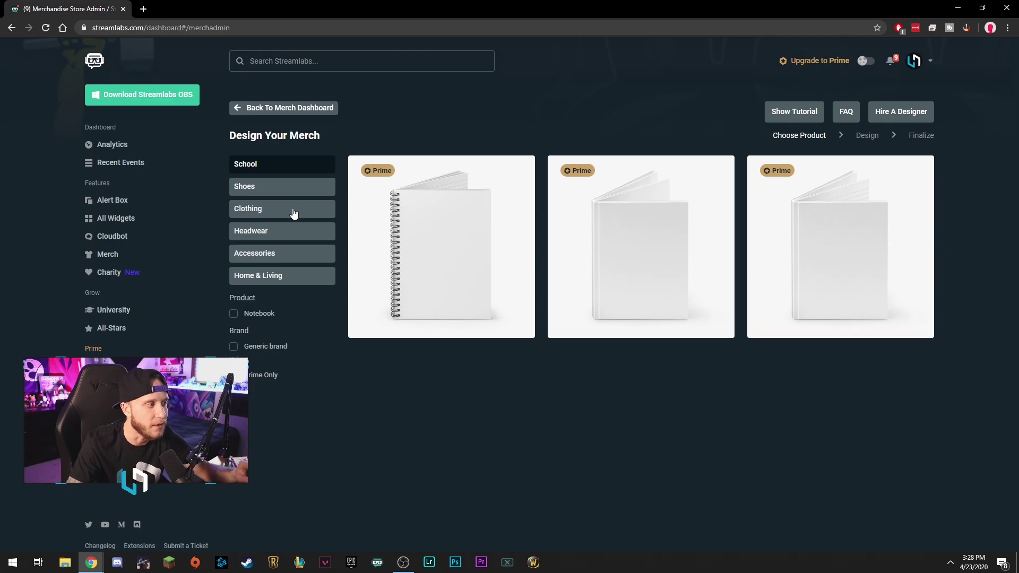
left_click(287, 213)
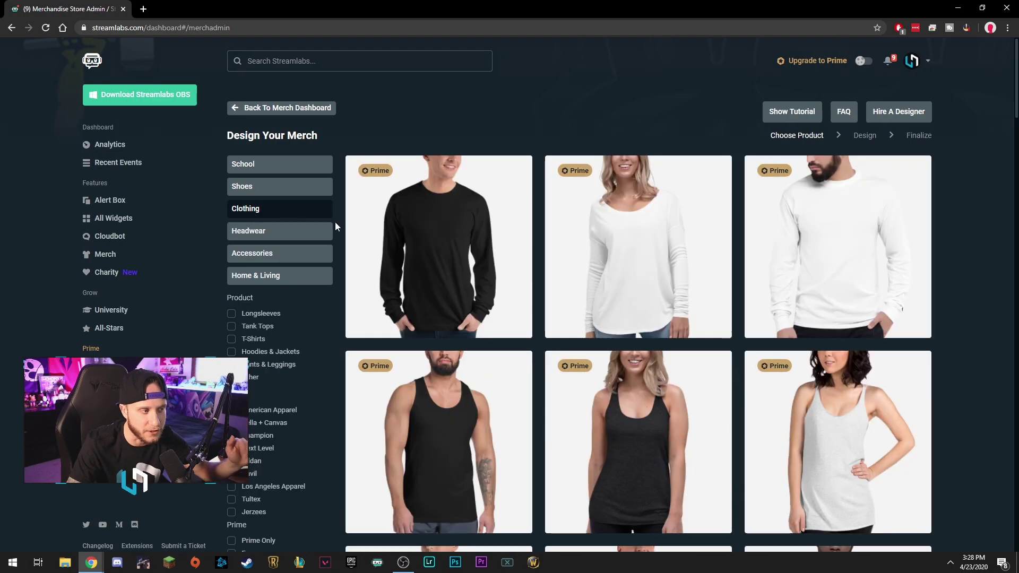
Place the channel logo on a long-sleeve shirt's front and scale it up to 2.06x.
left_click(442, 301)
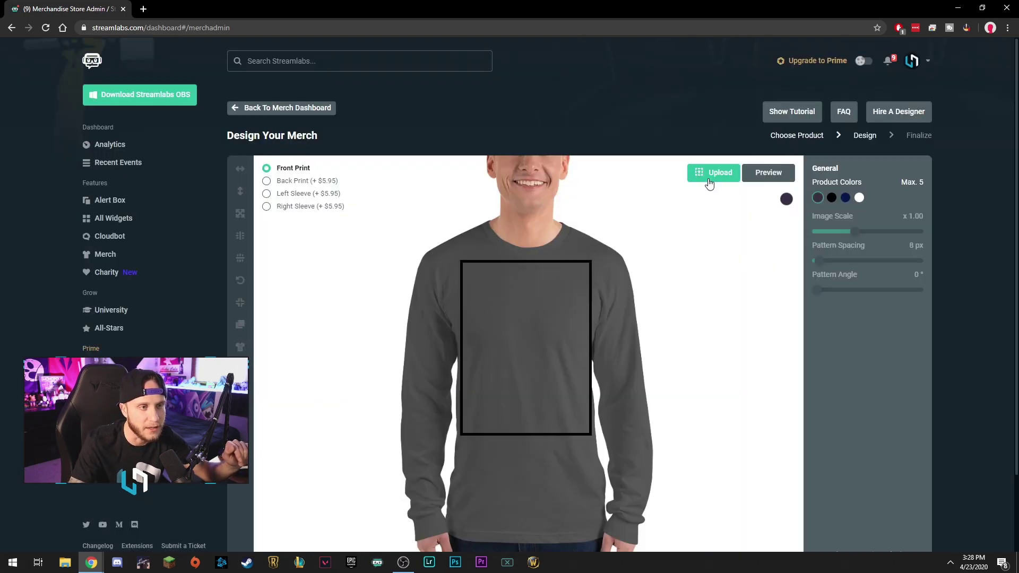
left_click(717, 174)
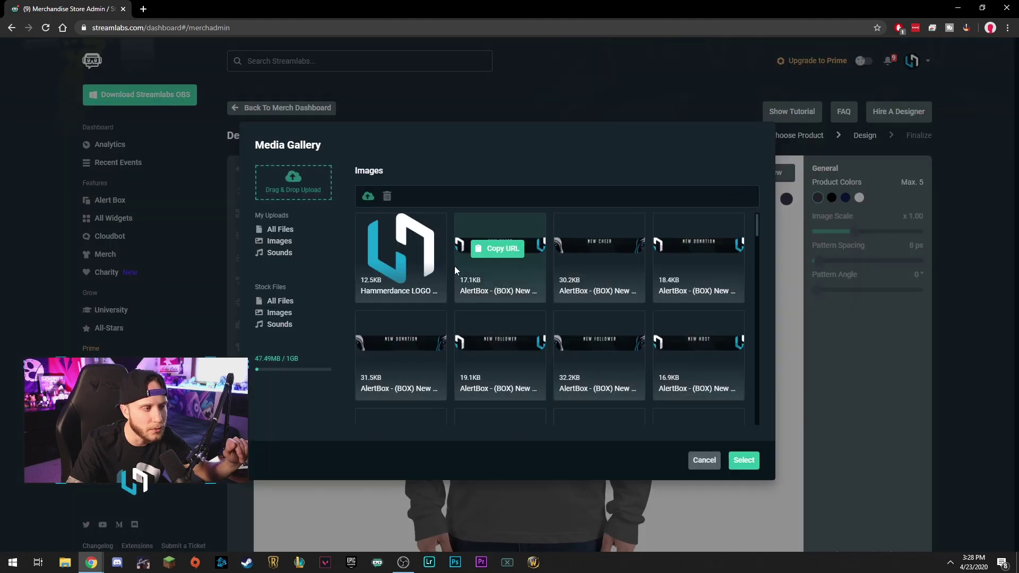
left_click(744, 461)
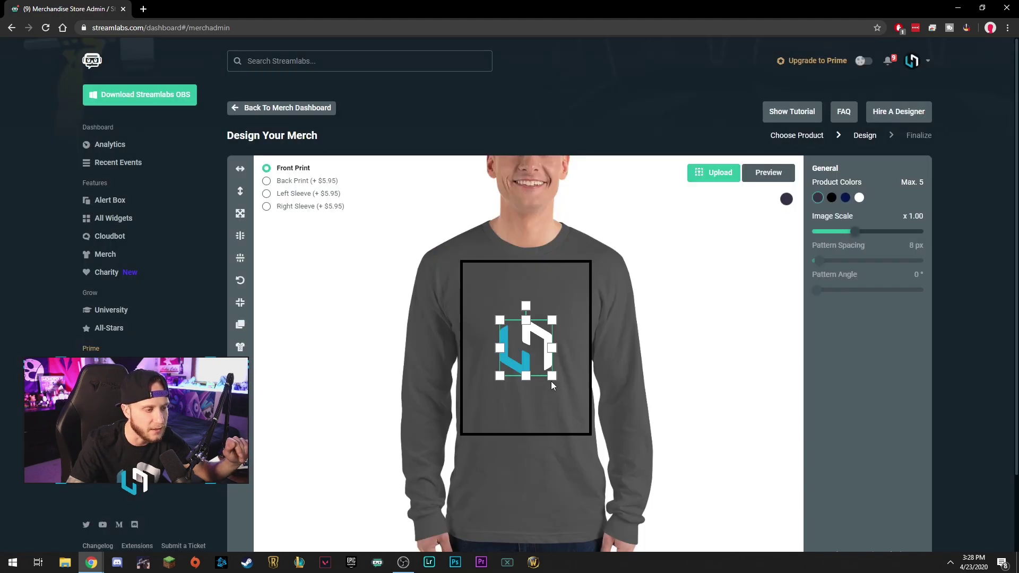
mouse_move(552, 376)
left_mouse_down()
mouse_move(583, 409)
mouse_move(544, 353)
left_mouse_up()
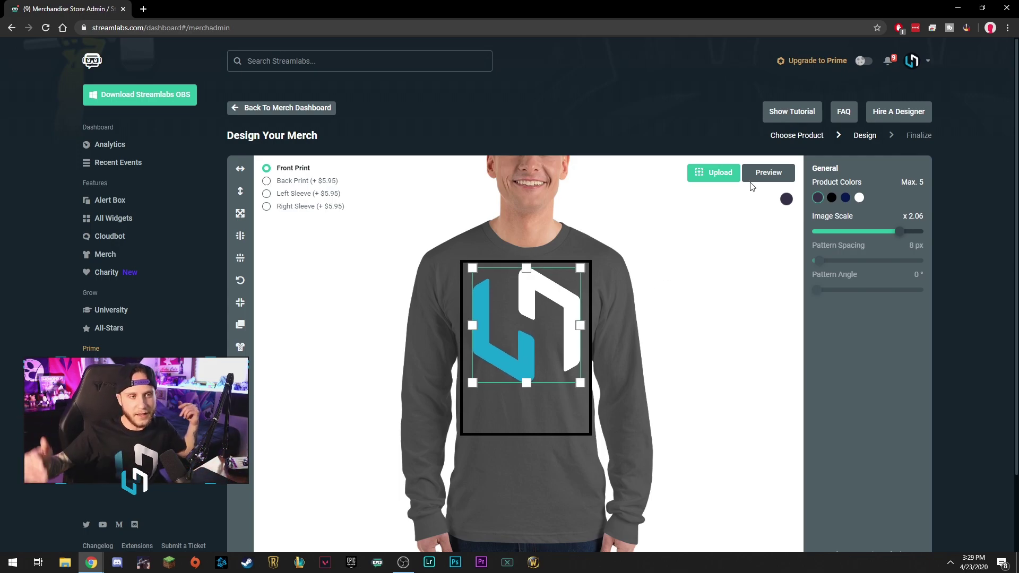
scroll(706, 137, "down", 2)
scroll(408, 103, "up", 2)
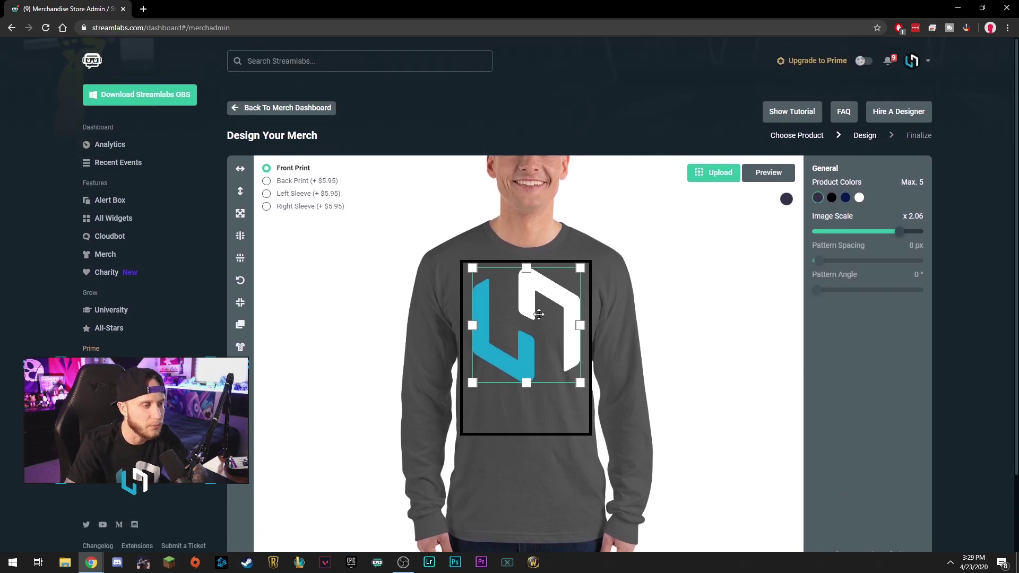
left_click_drag(540, 314, 539, 312)
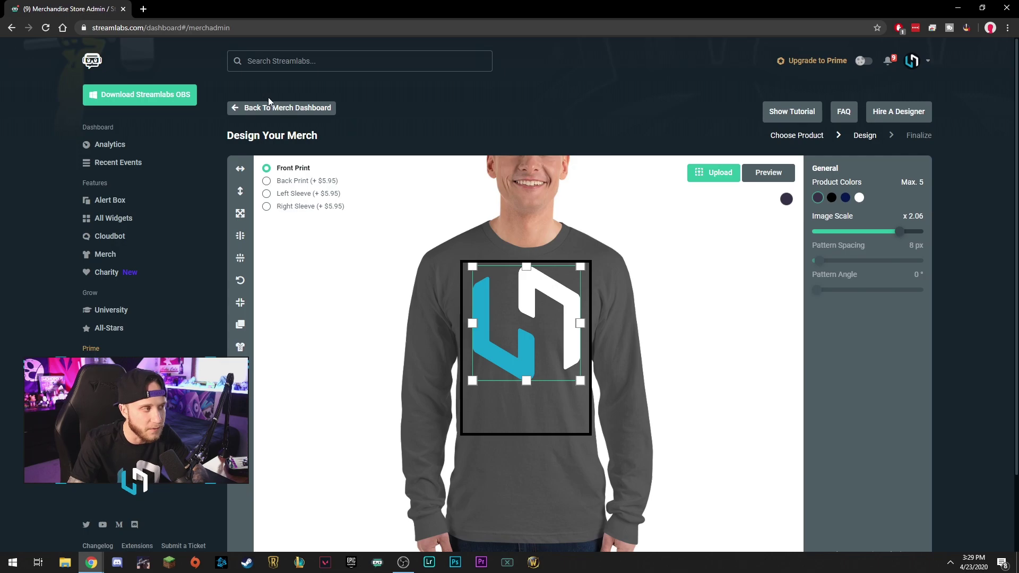
left_click(248, 107)
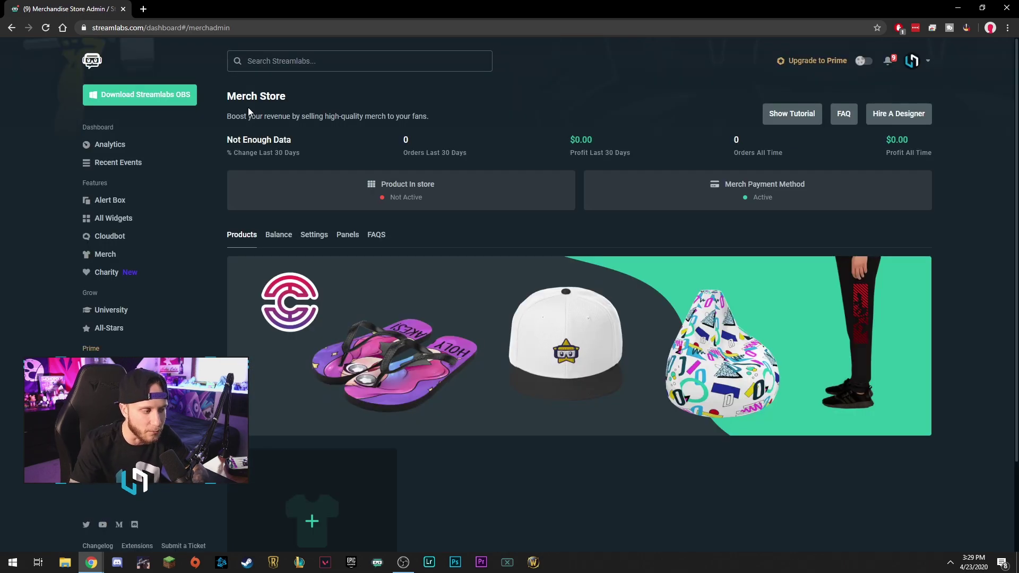
scroll(432, 389, "down", 2)
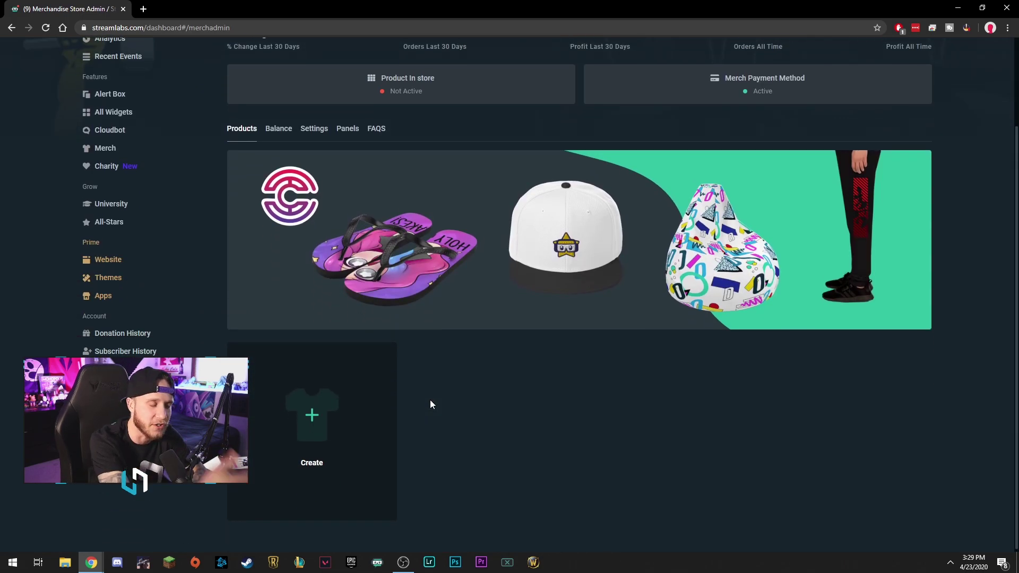